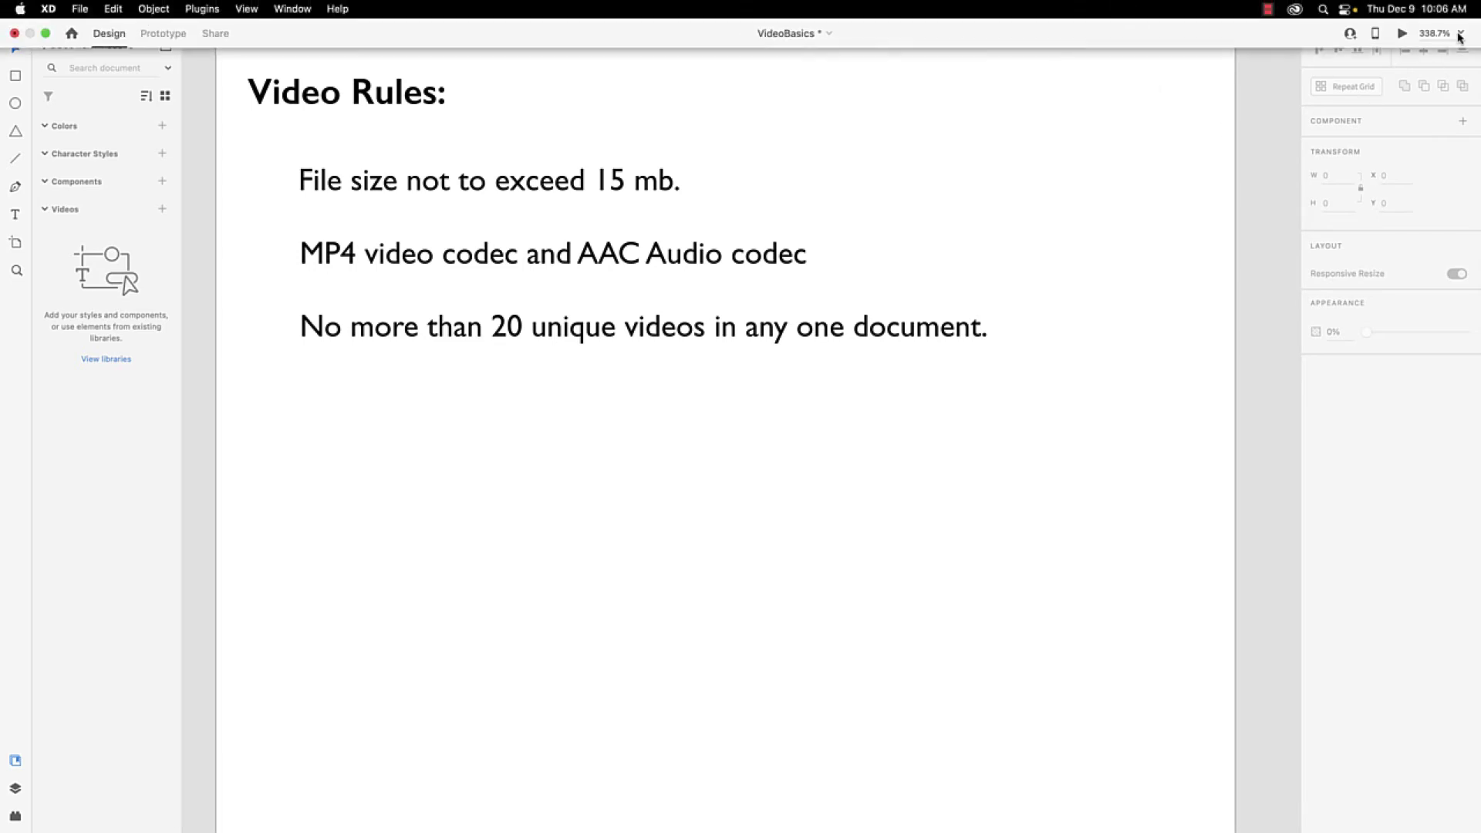
Step: At 100% zoom, place Canoe.mp4 at 0,0 on the artboard and resize it to 390×219
{"action": "left_click", "coordinate": [1460, 34]}
{"action": "left_click", "coordinate": [1431, 86]}
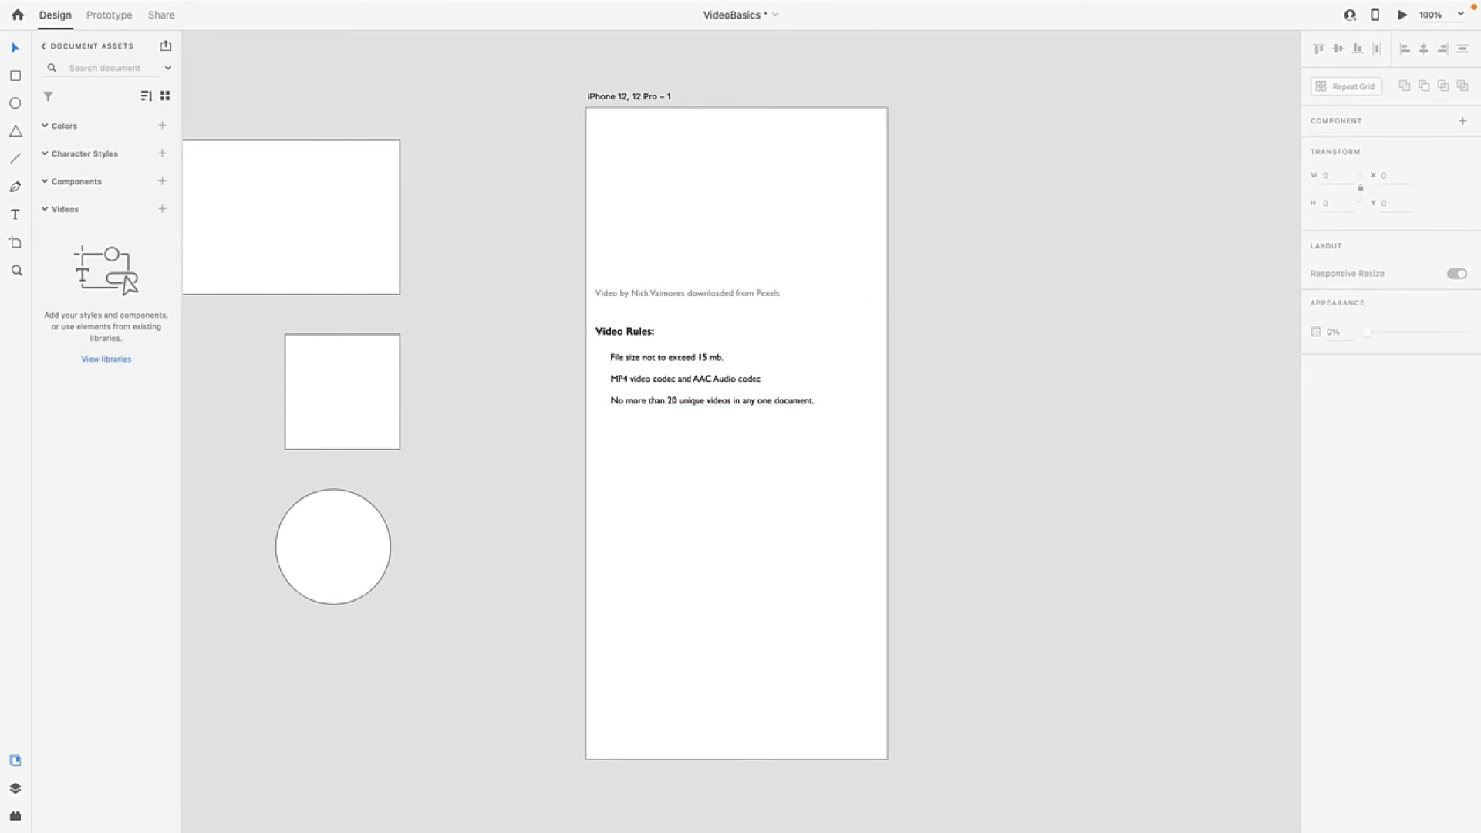
{"action": "left_click_drag", "start_coordinate": [1480, 228], "coordinate": [617, 146]}
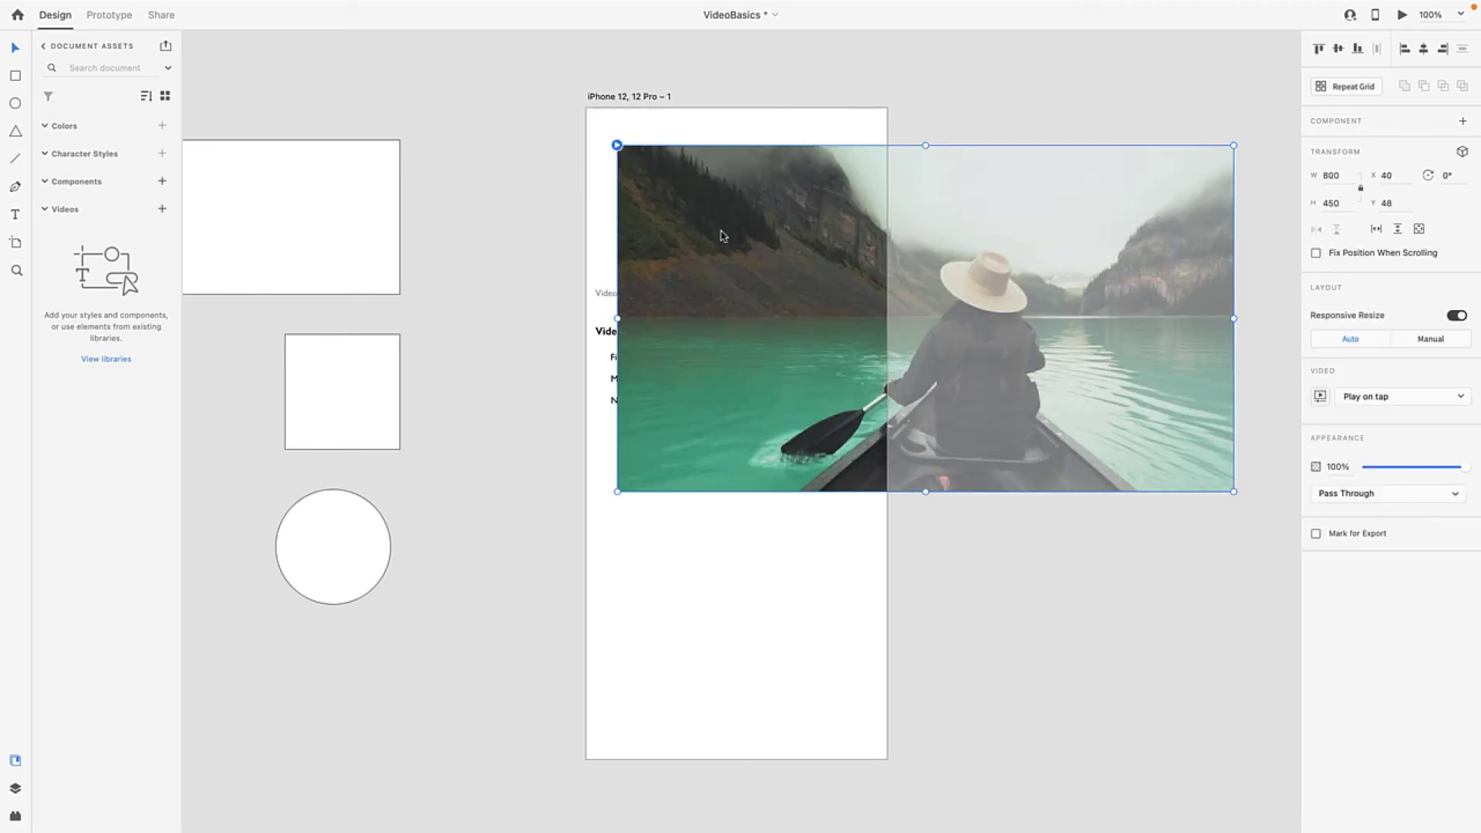
{"action": "left_click_drag", "start_coordinate": [723, 235], "coordinate": [692, 199]}
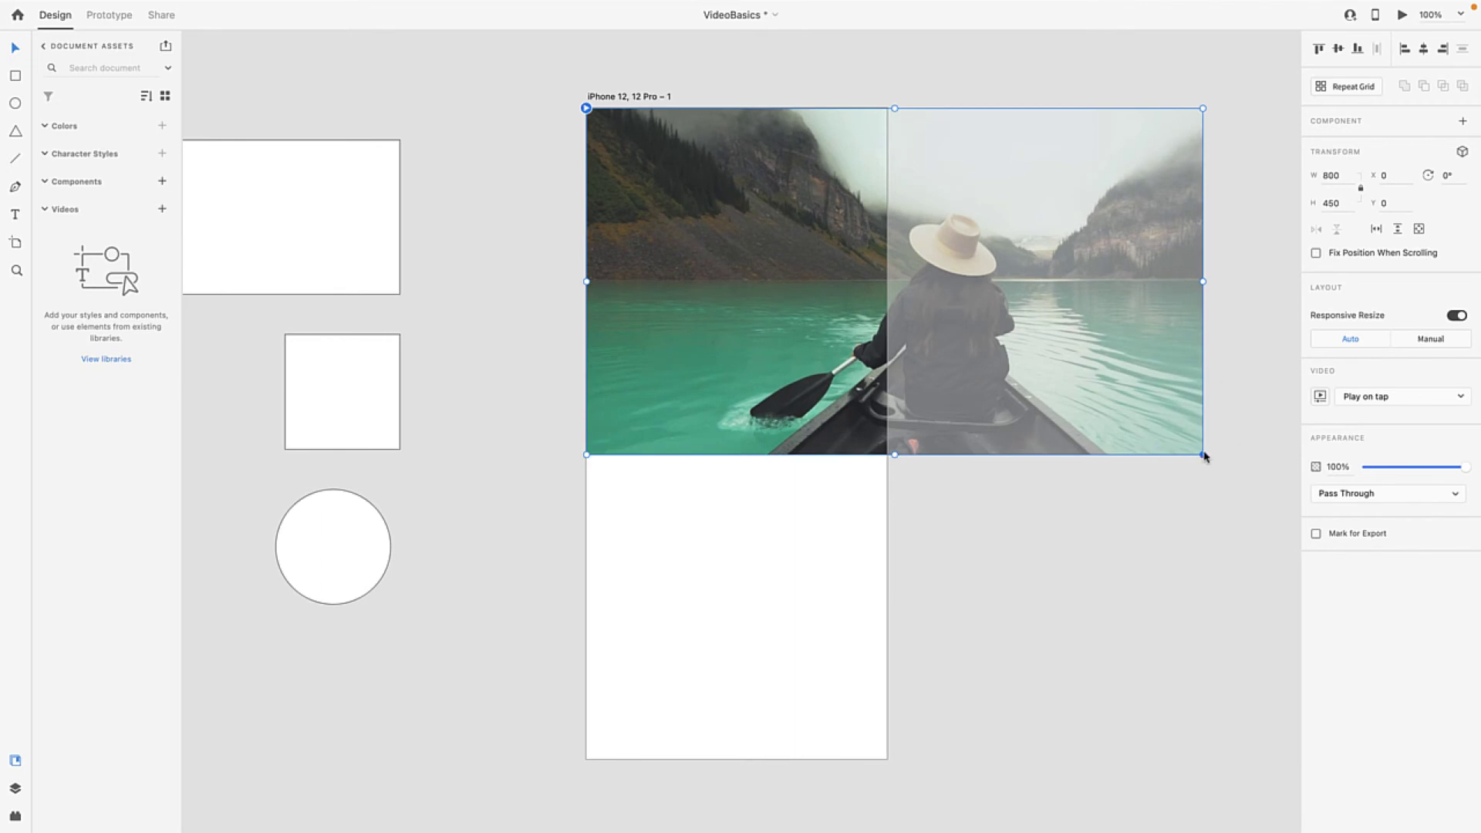
{"action": "left_click_drag", "start_coordinate": [1202, 455], "coordinate": [985, 282]}
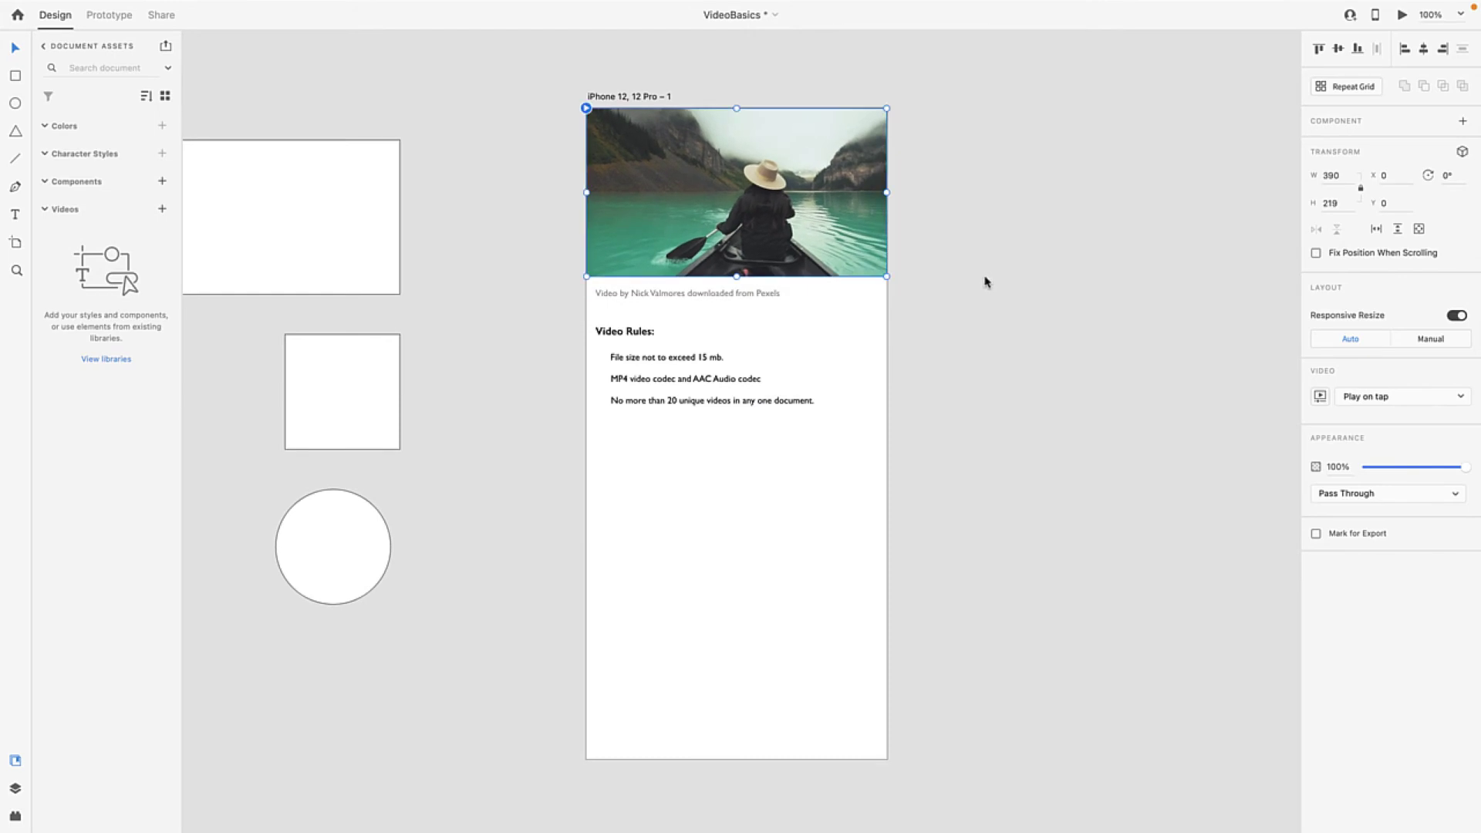
{"action": "left_click", "coordinate": [985, 282]}
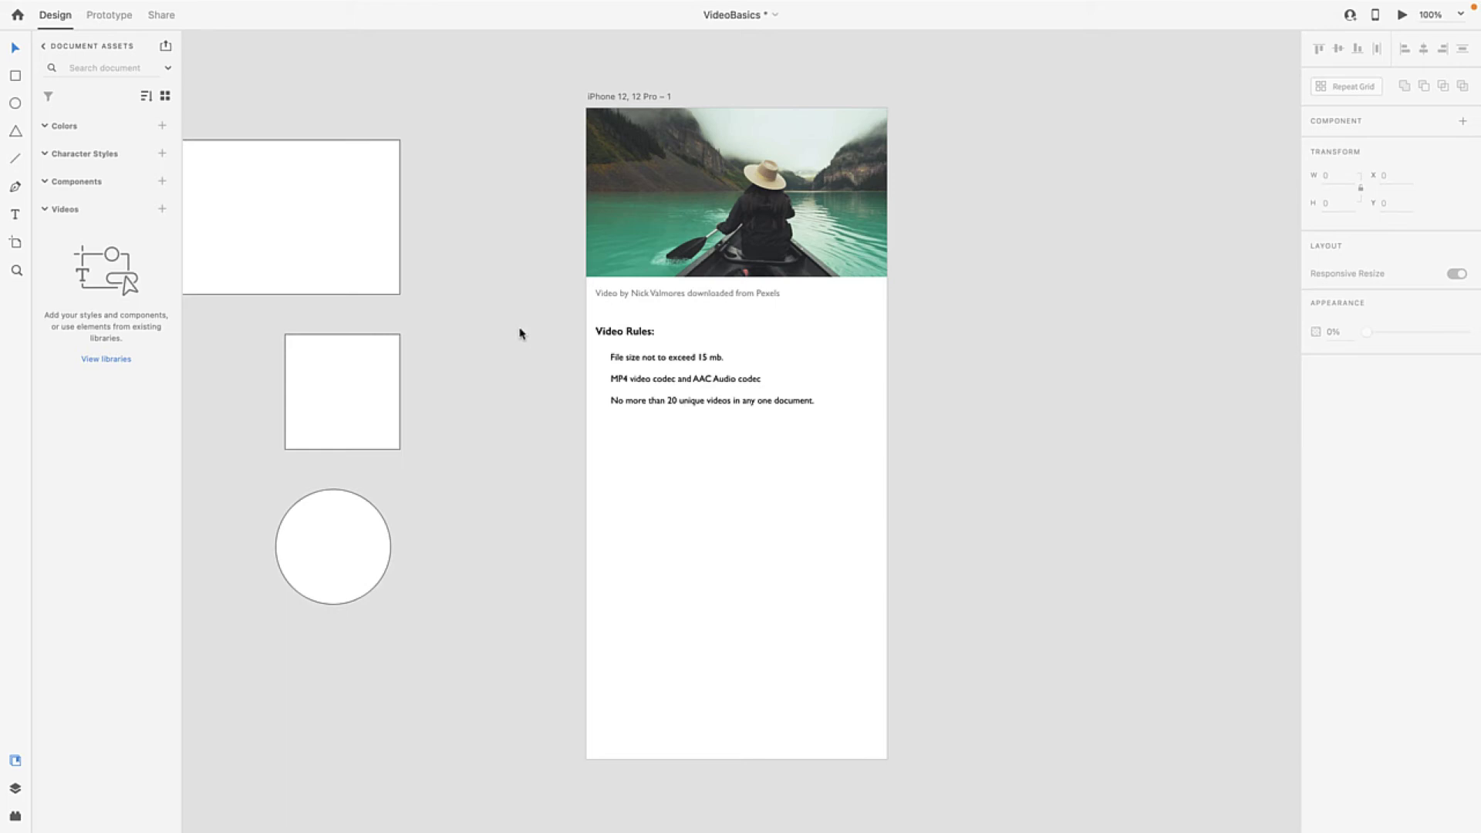
Step: Fill the 390×201 rectangle, 150×150 square and 150×150 circle with the canoe video
{"action": "scroll", "coordinate": [476, 329], "scroll_direction": "left", "scroll_amount": 2}
{"action": "scroll", "coordinate": [476, 328], "scroll_direction": "left", "scroll_amount": 4}
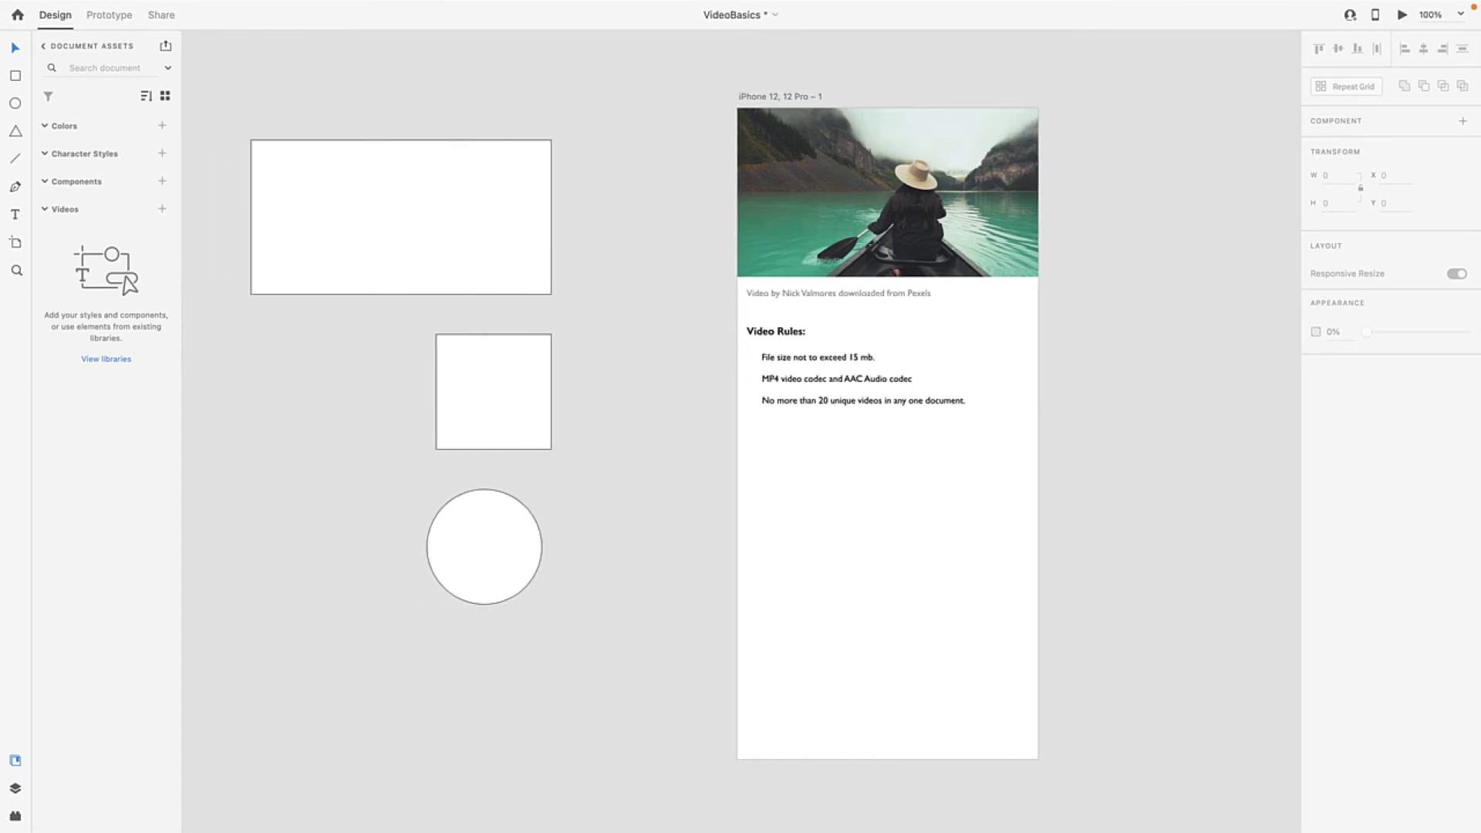
{"action": "left_click_drag", "start_coordinate": [370, 4], "coordinate": [356, 214]}
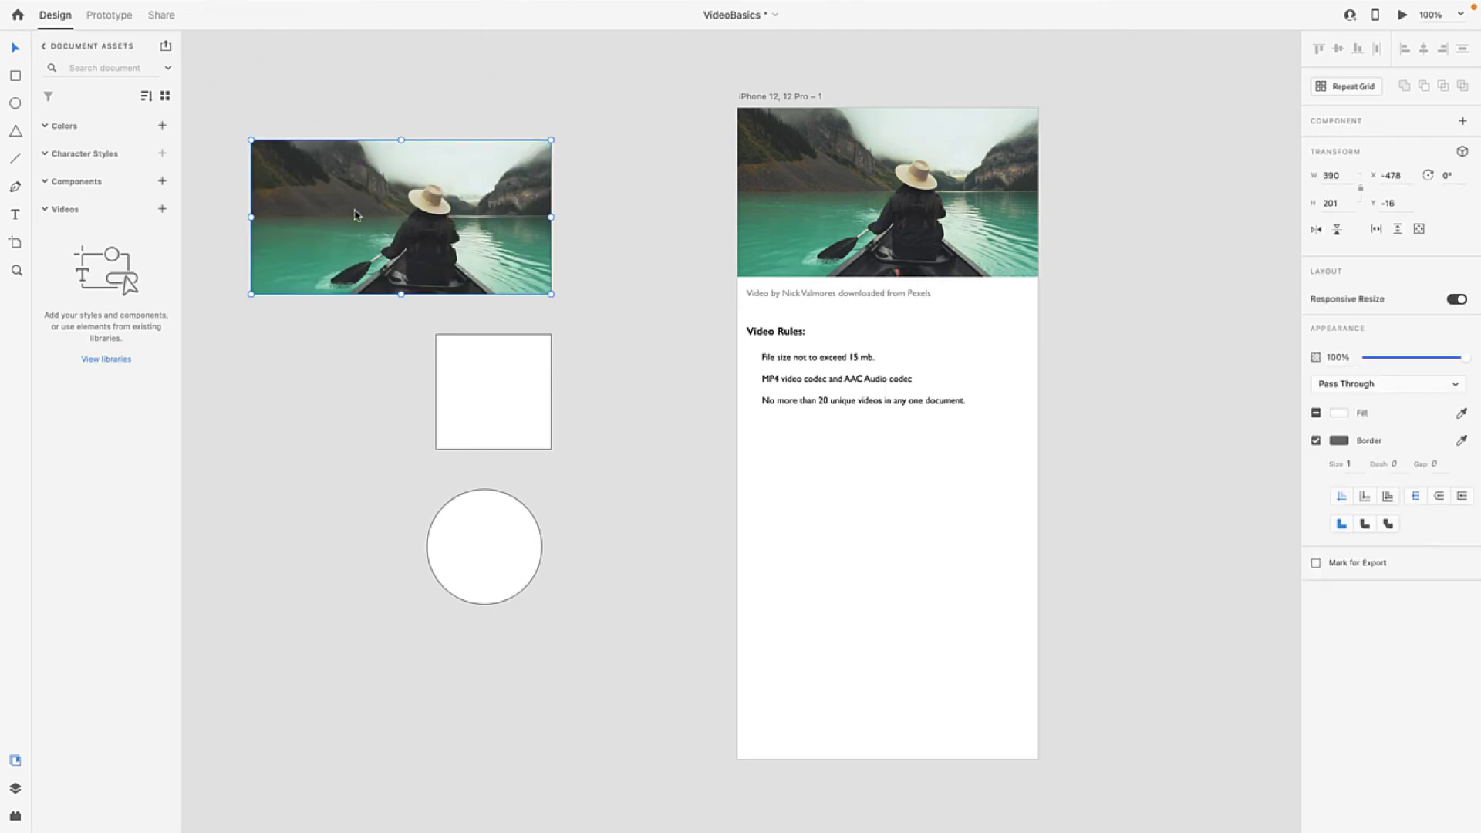
{"action": "left_click_drag", "start_coordinate": [0, 344], "coordinate": [501, 423]}
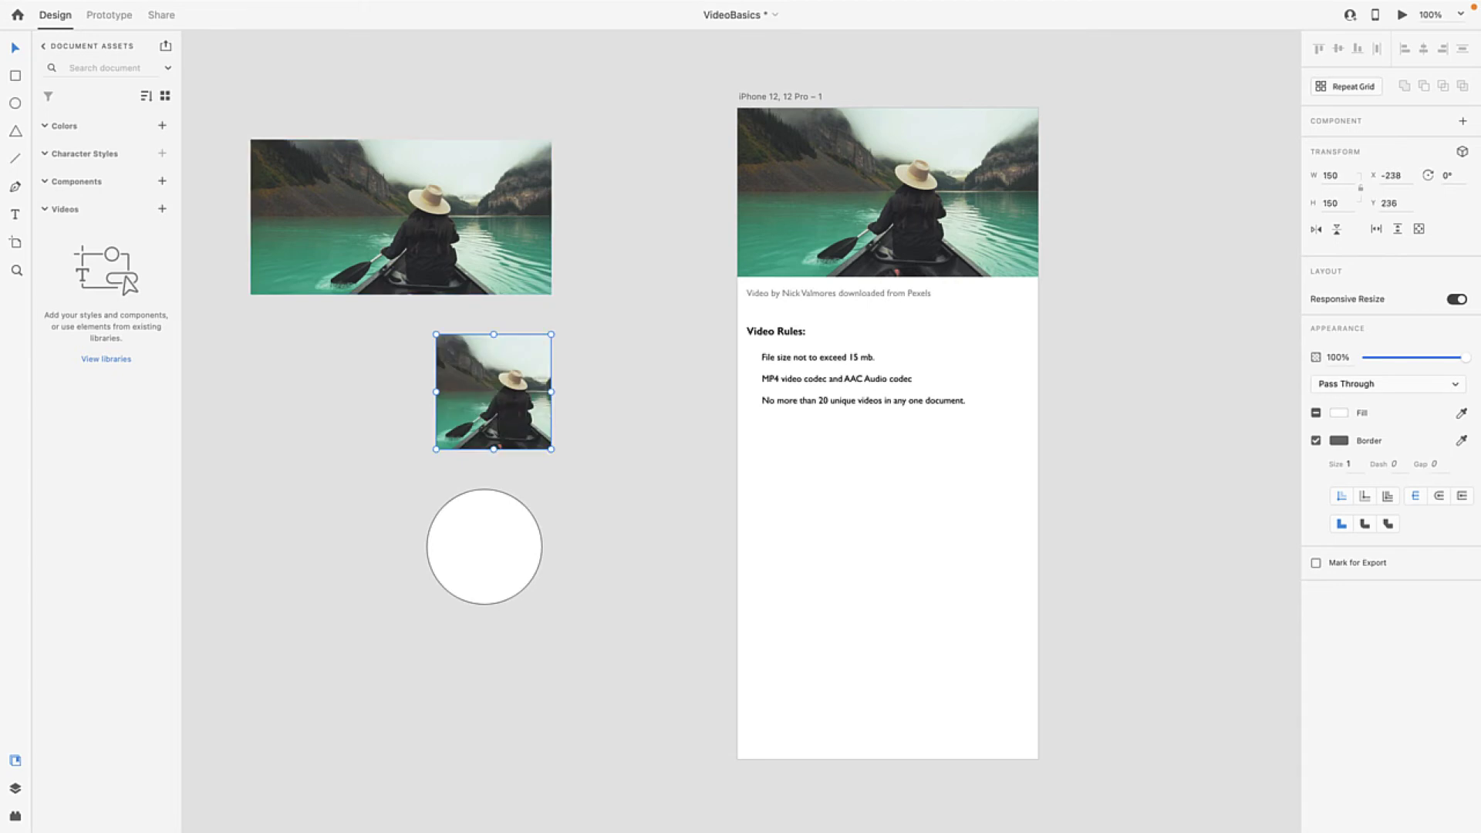
{"action": "left_click_drag", "start_coordinate": [1157, 407], "coordinate": [495, 570]}
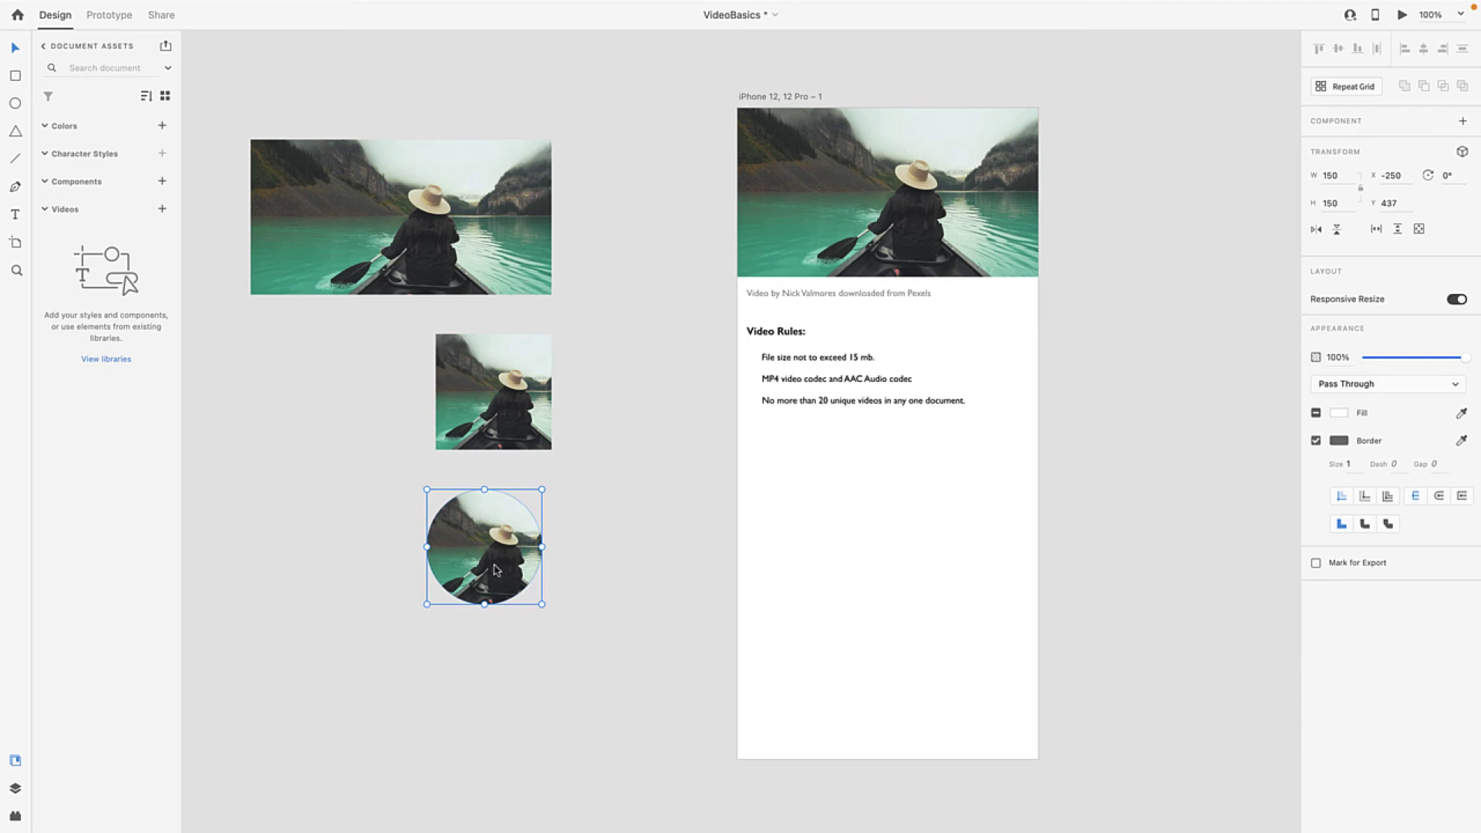
Step: Inspect the full video behind the square's and circle's masks, then select the wide video
{"action": "double_click", "coordinate": [523, 371]}
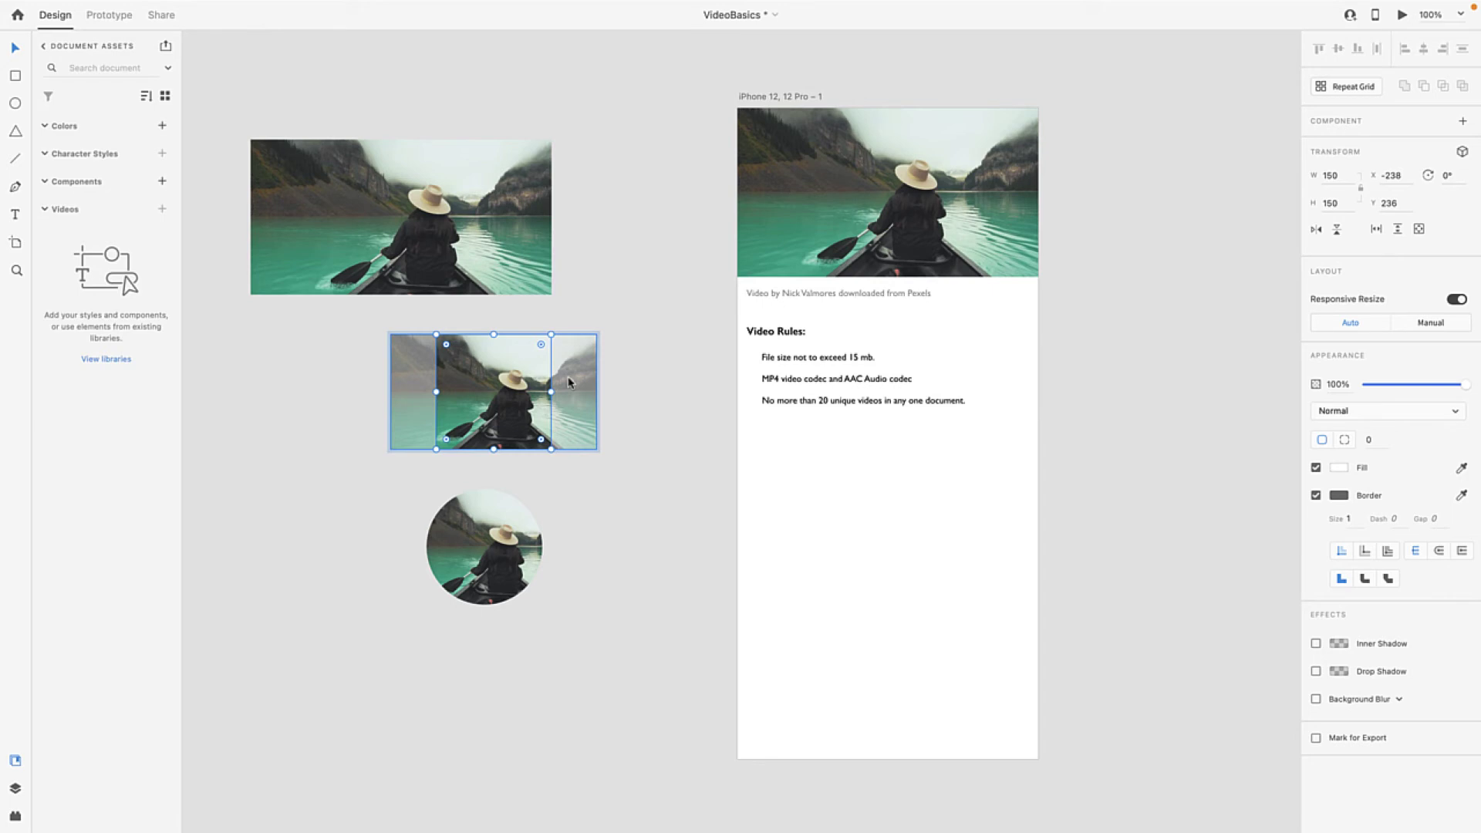
{"action": "double_click", "coordinate": [495, 544]}
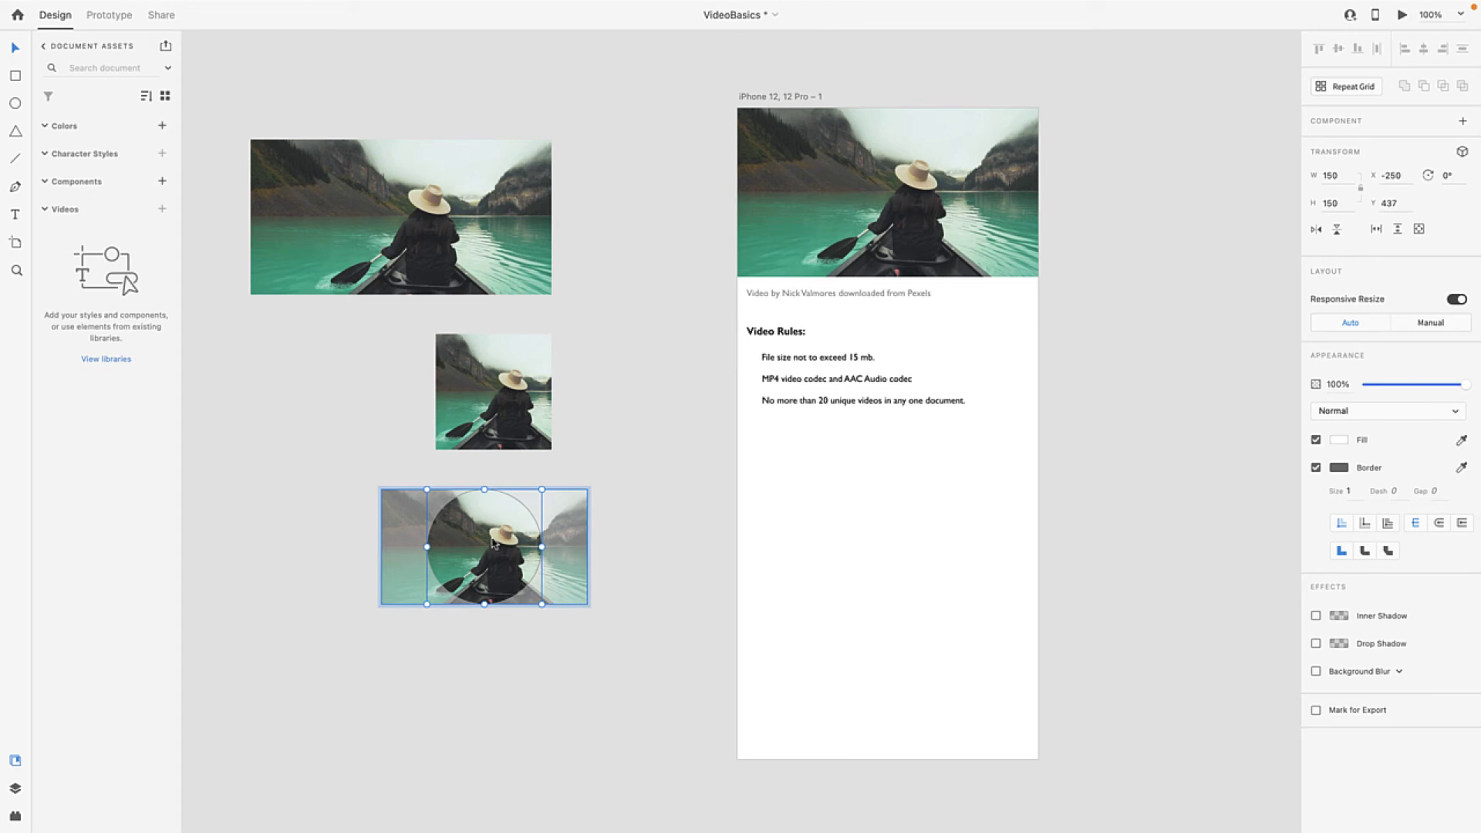
{"action": "left_click", "coordinate": [432, 194]}
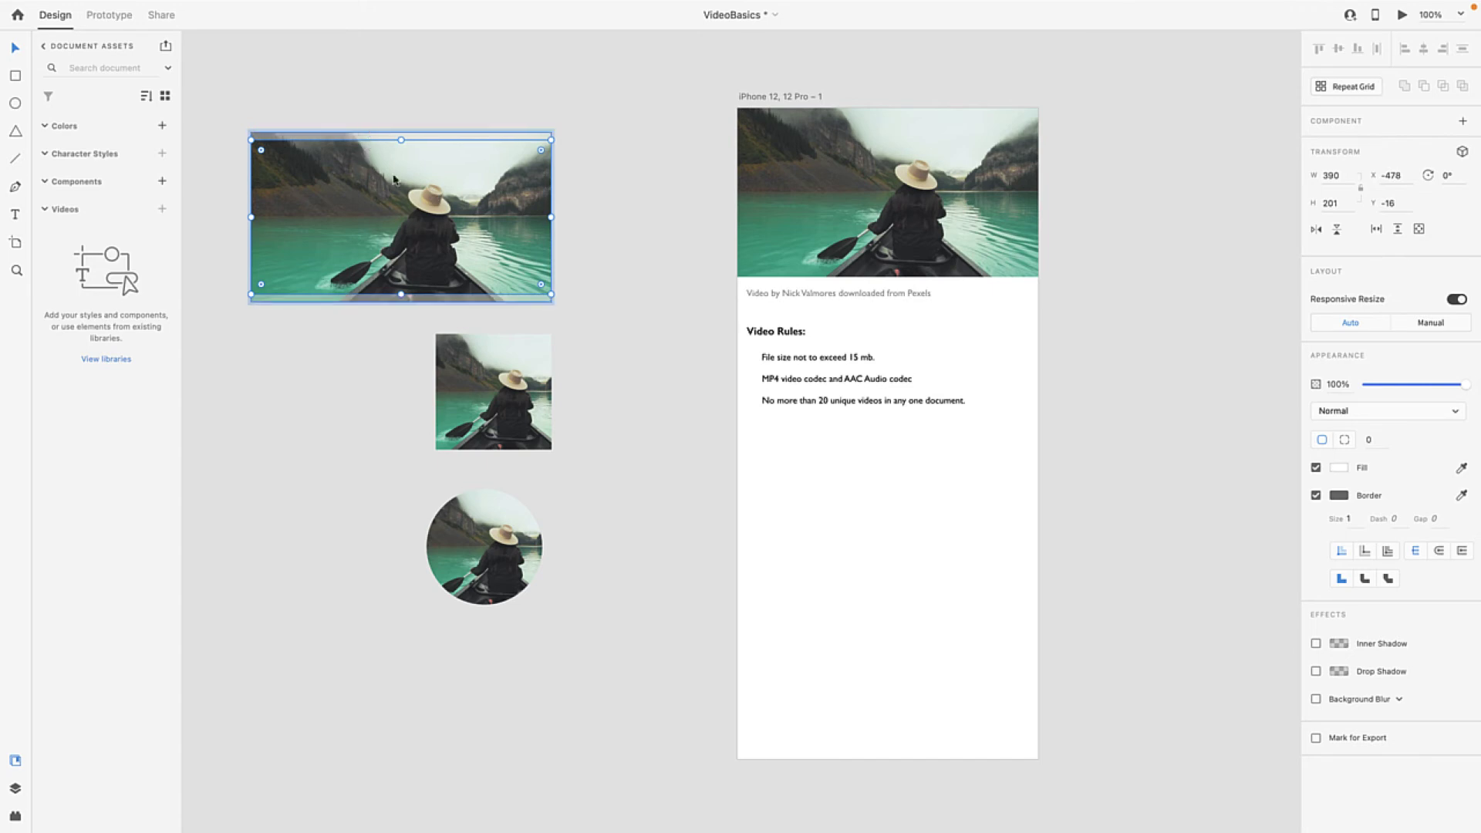
Step: Select the artboard's canoe video, zoom in on it, and add it to Document Assets under Videos as Canoe
{"action": "left_click", "coordinate": [638, 178]}
{"action": "scroll", "coordinate": [638, 178], "scroll_direction": "down", "scroll_amount": 1}
{"action": "left_click", "coordinate": [854, 155]}
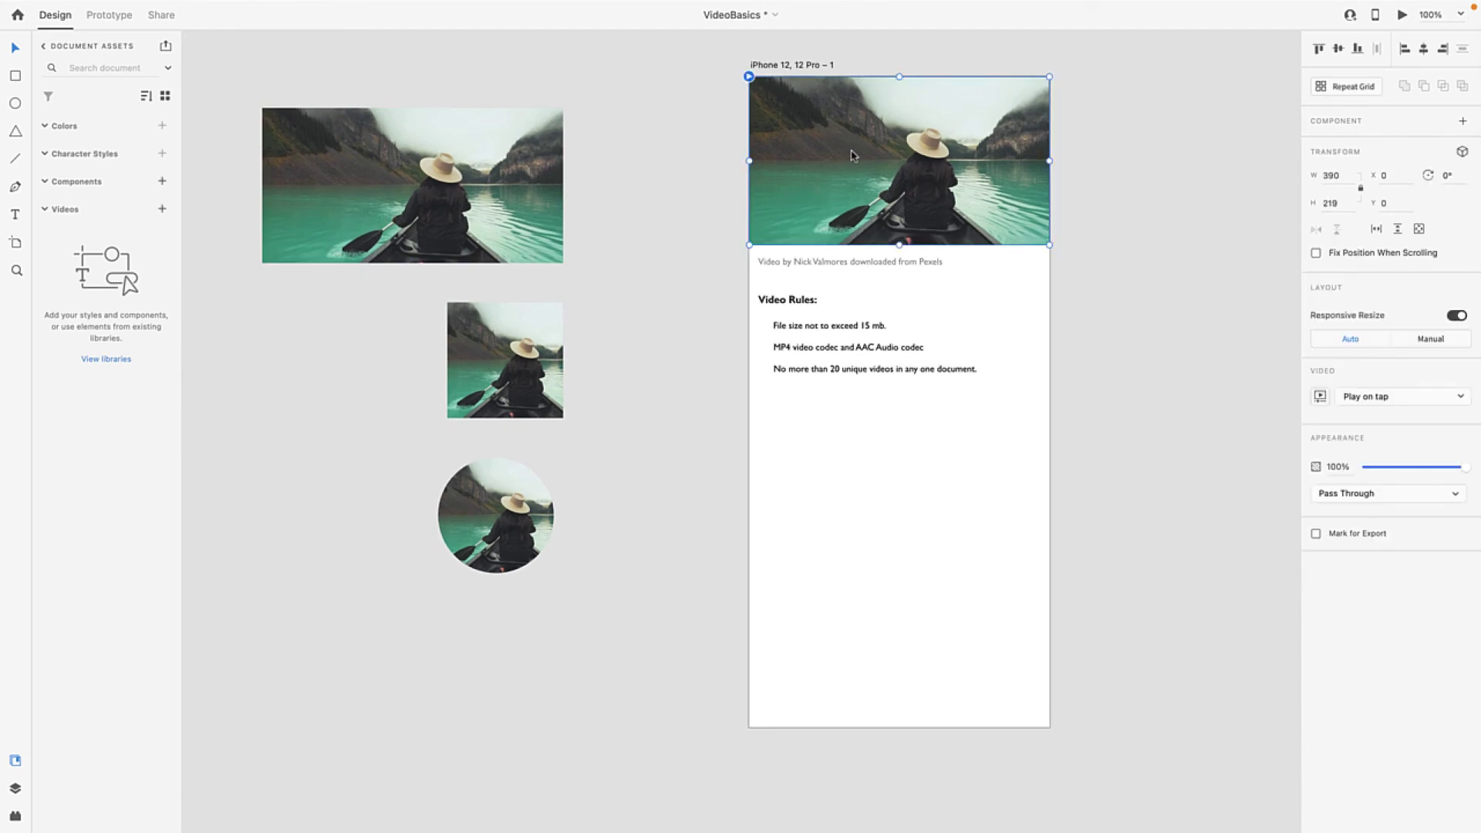
{"action": "scroll", "coordinate": [852, 155], "scroll_direction": "right", "scroll_amount": 3}
{"action": "scroll", "coordinate": [851, 155], "scroll_direction": "up", "scroll_amount": 3}
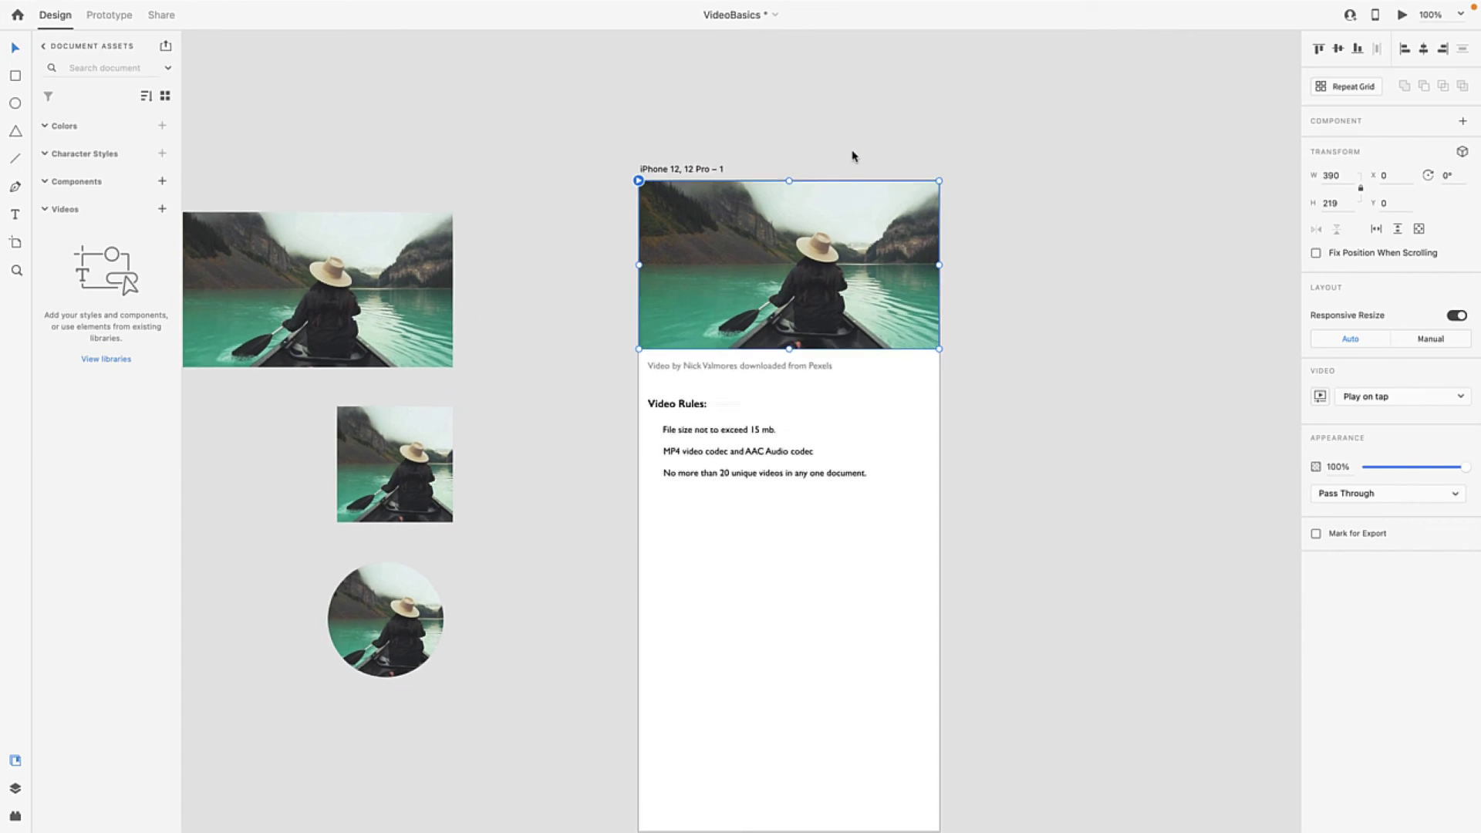
{"action": "scroll", "coordinate": [851, 155], "scroll_direction": "up", "scroll_amount": 1}
{"action": "left_click", "coordinate": [16, 269]}
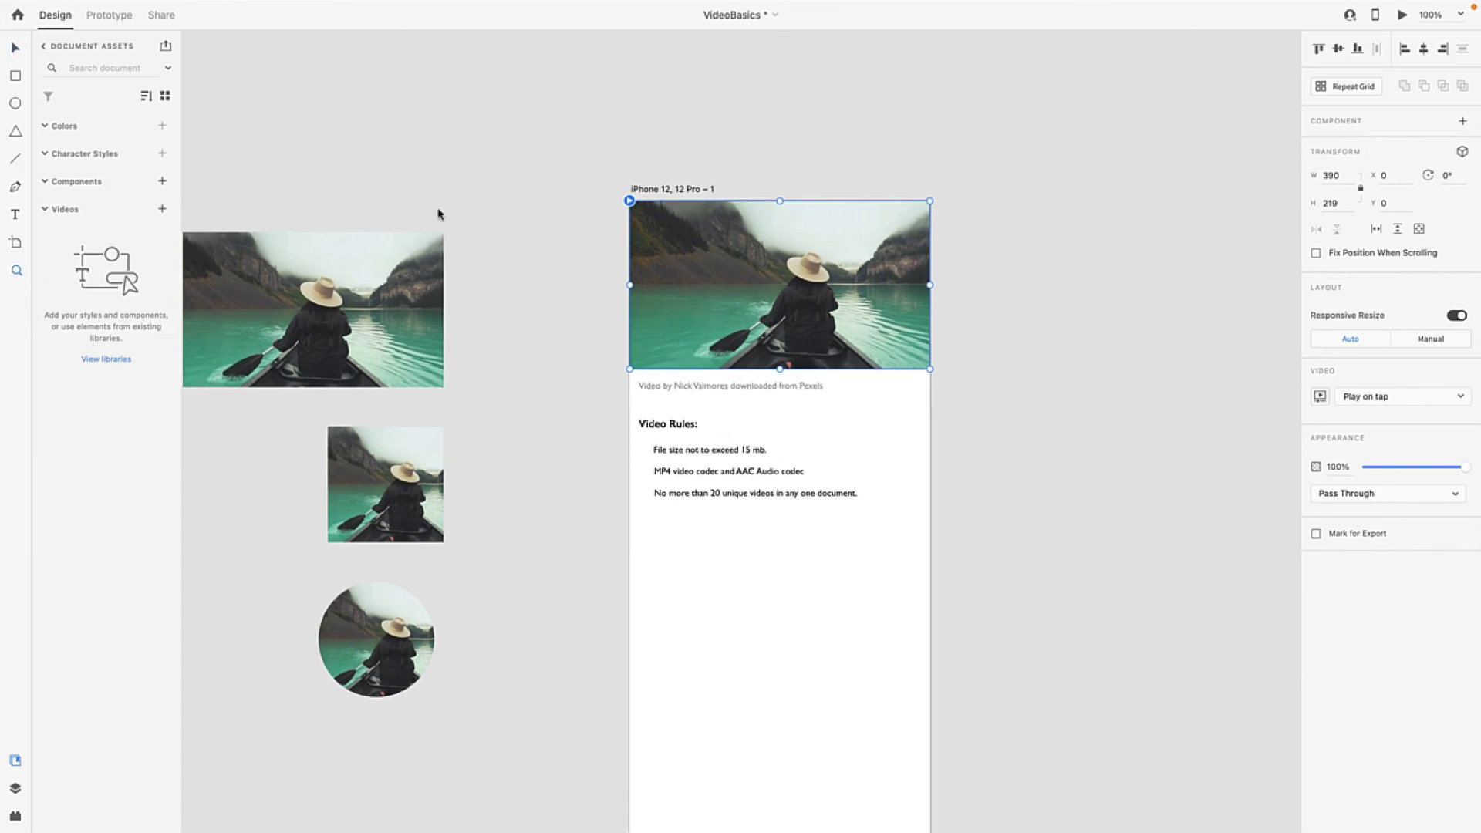
{"action": "left_click_drag", "start_coordinate": [595, 153], "coordinate": [970, 418]}
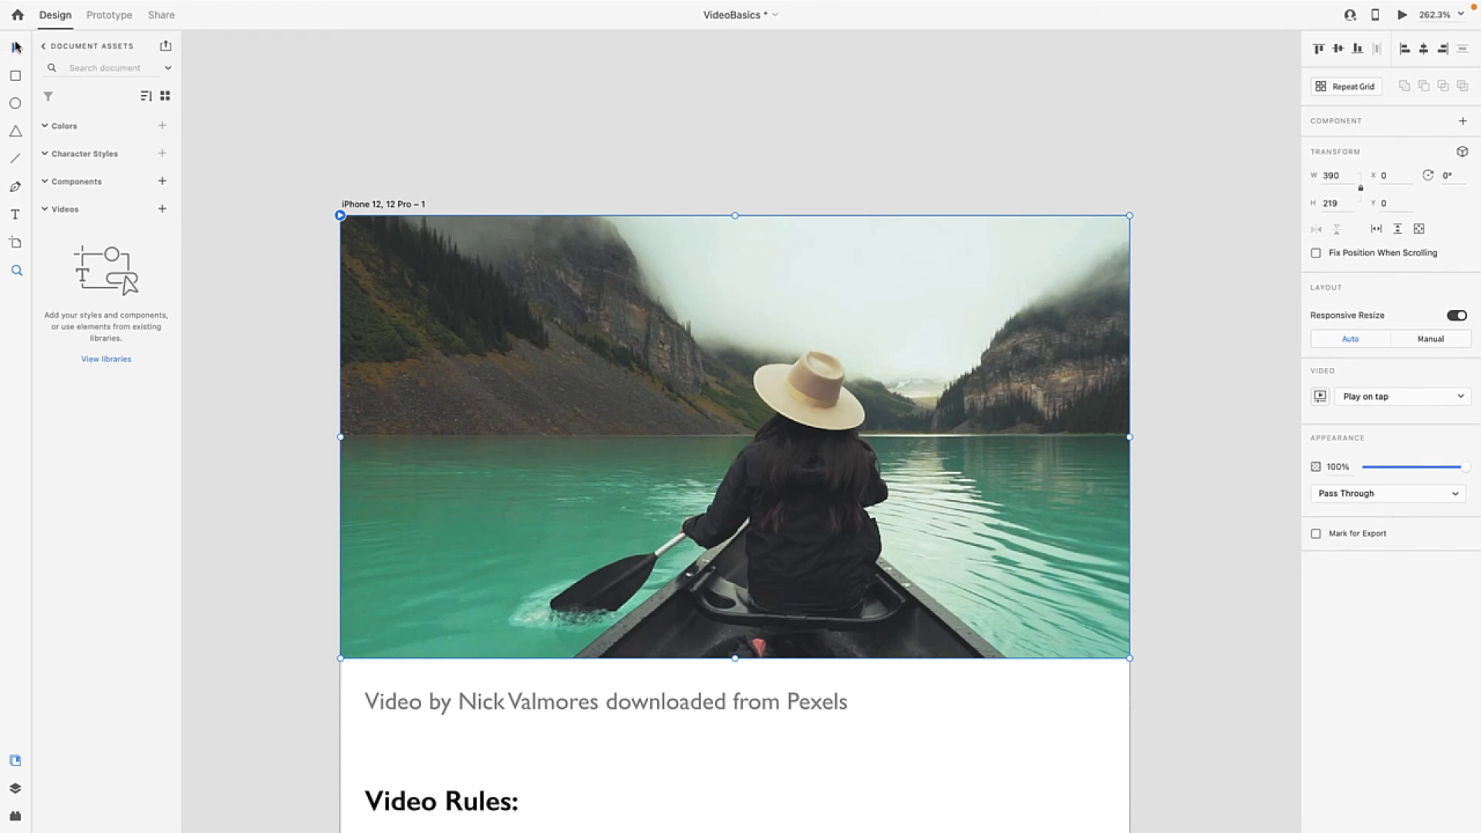
{"action": "left_click", "coordinate": [16, 47]}
{"action": "left_click", "coordinate": [163, 211]}
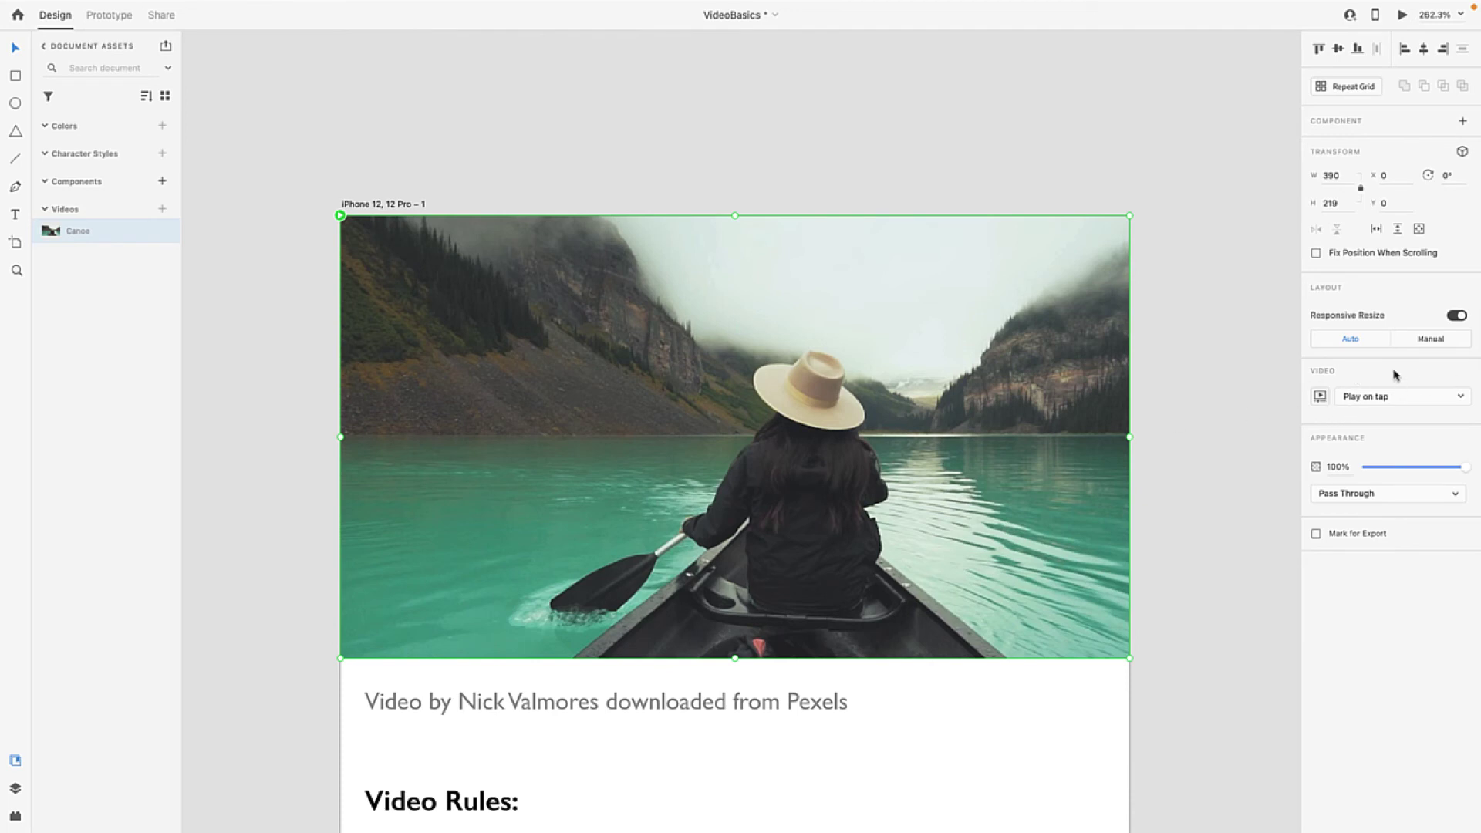
{"action": "left_click", "coordinate": [1402, 398]}
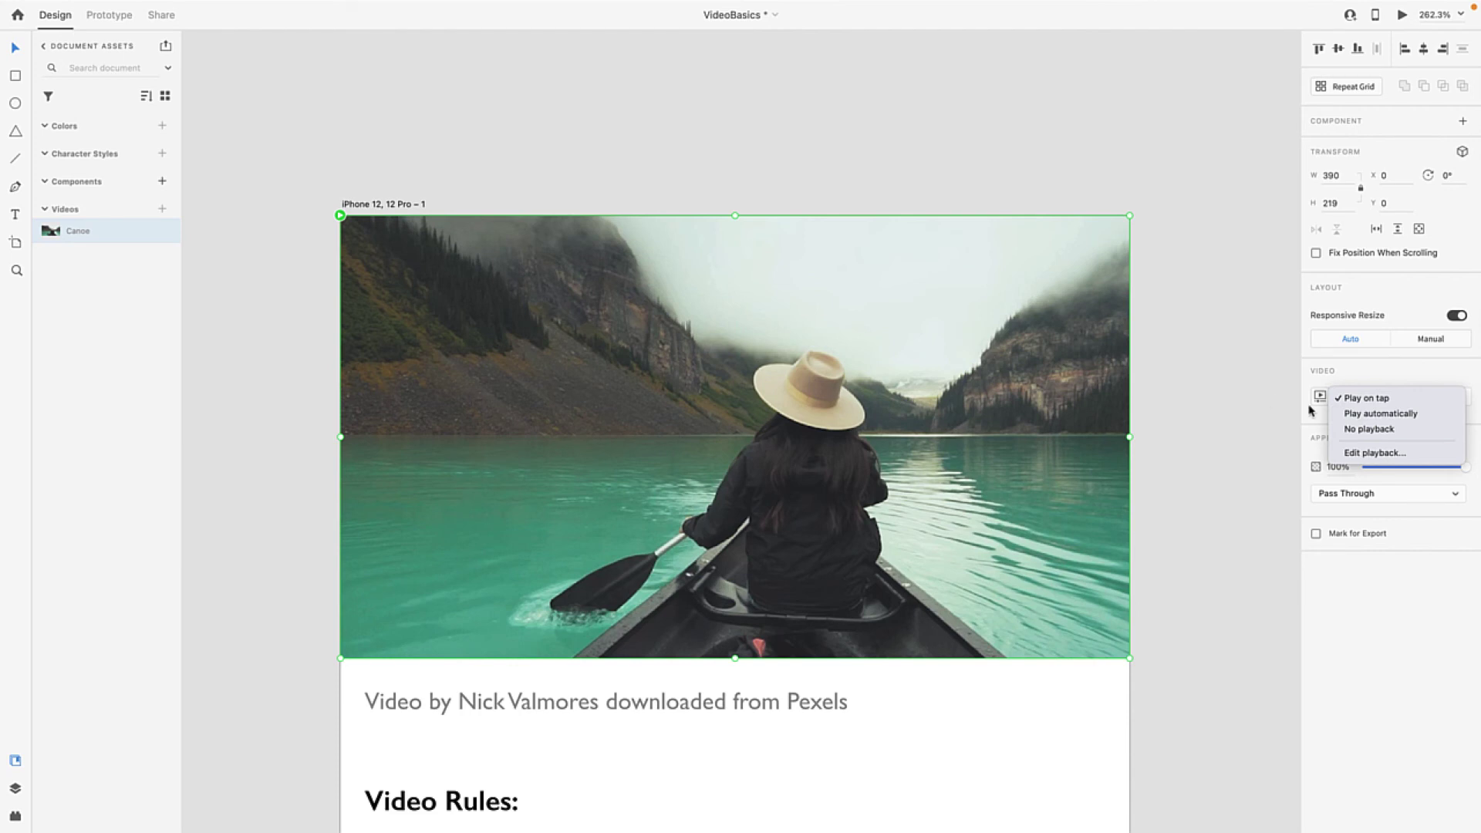
{"action": "left_click", "coordinate": [1161, 387]}
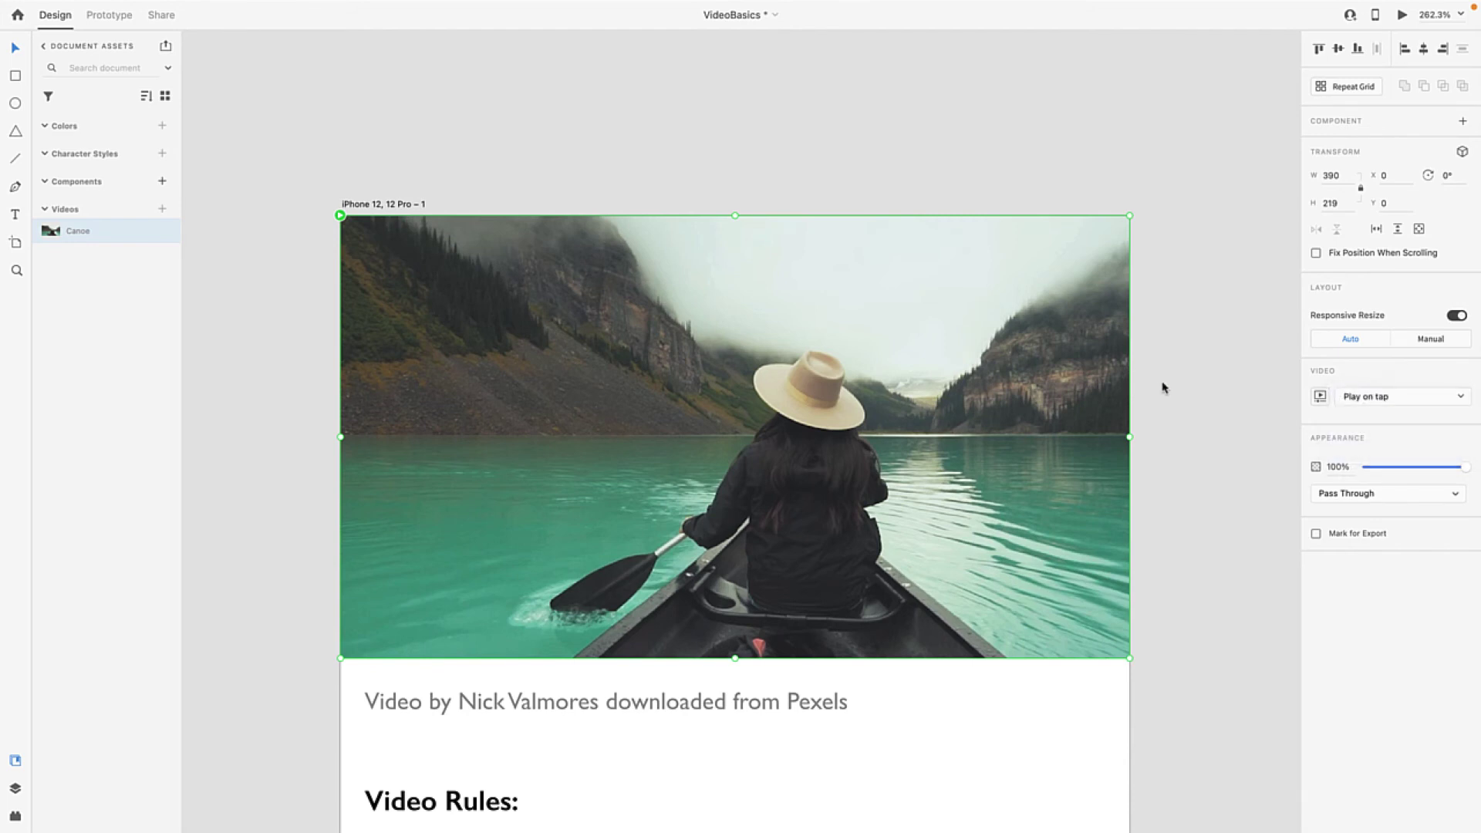
Step: Preview the Canoe video in its settings by scrubbing to 00:09, playing, pausing and rewinding
{"action": "left_click", "coordinate": [1320, 397]}
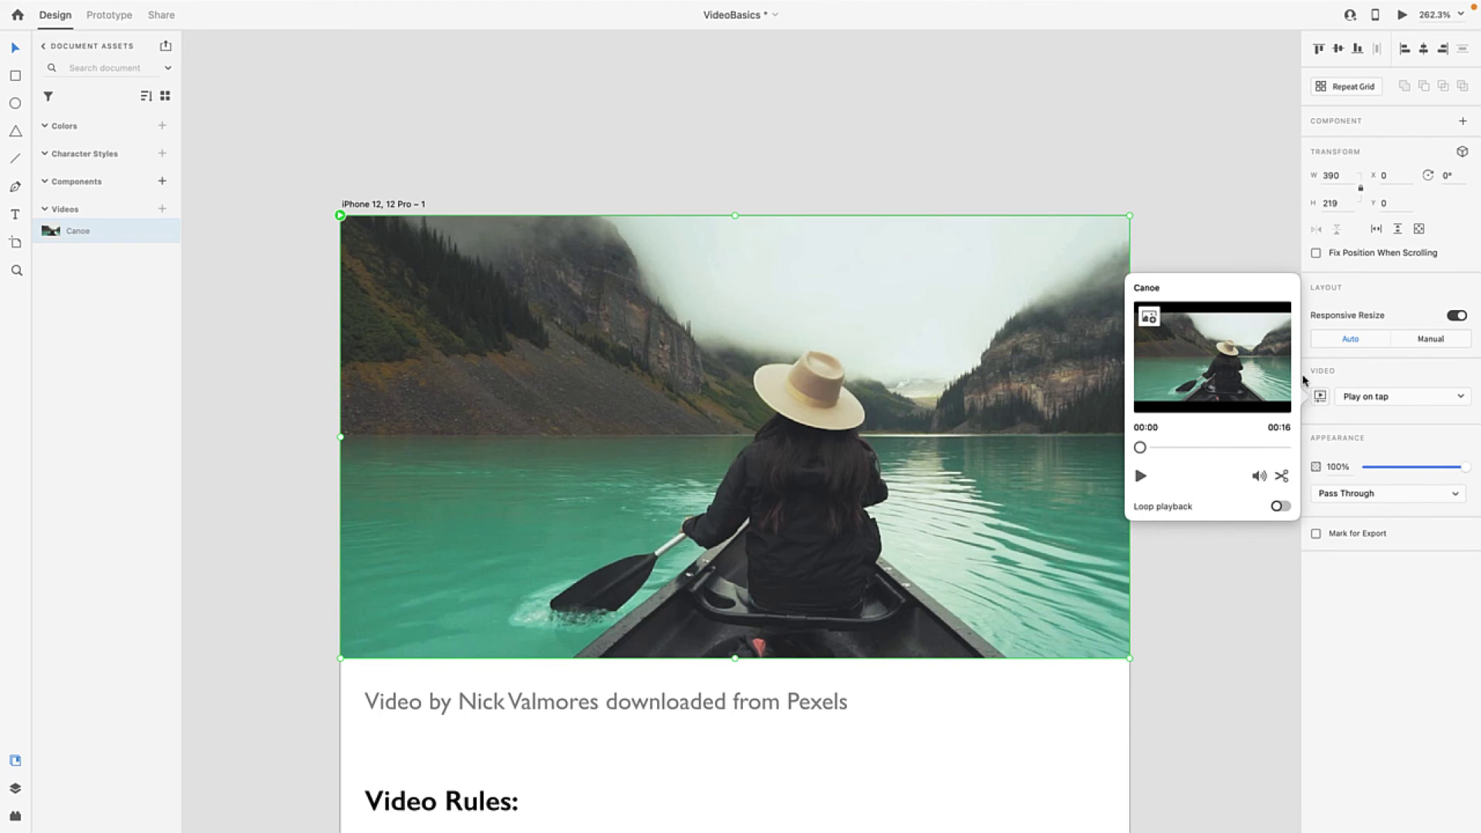
{"action": "left_click_drag", "start_coordinate": [1141, 448], "coordinate": [1110, 445]}
{"action": "left_click", "coordinate": [1140, 476]}
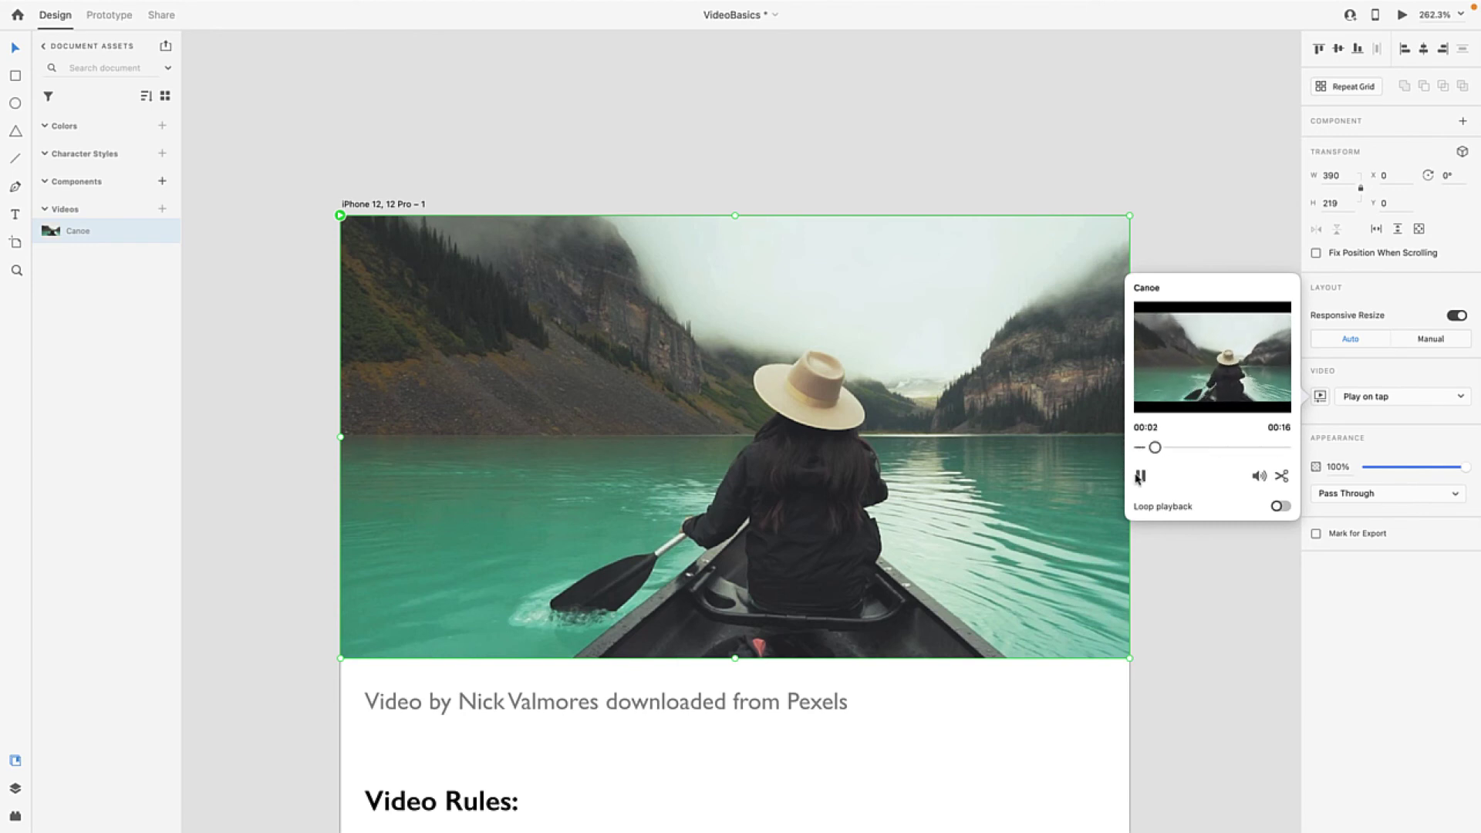
{"action": "left_click", "coordinate": [1140, 476]}
{"action": "left_click_drag", "start_coordinate": [1157, 447], "coordinate": [1111, 447]}
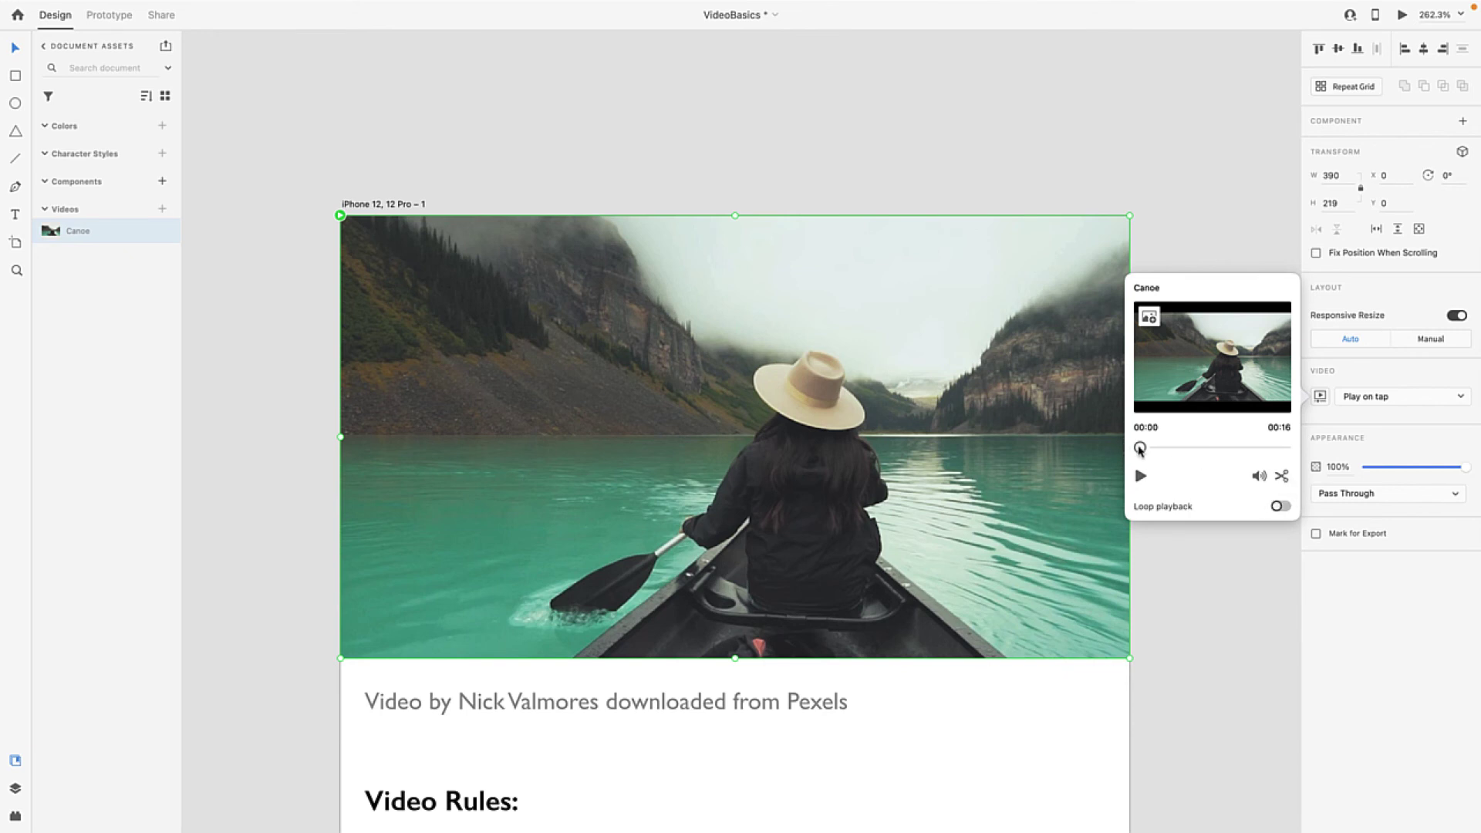
Step: Trim the Canoe video's end from 16 seconds back to 00:14
{"action": "left_click_drag", "start_coordinate": [1139, 447], "coordinate": [1275, 447]}
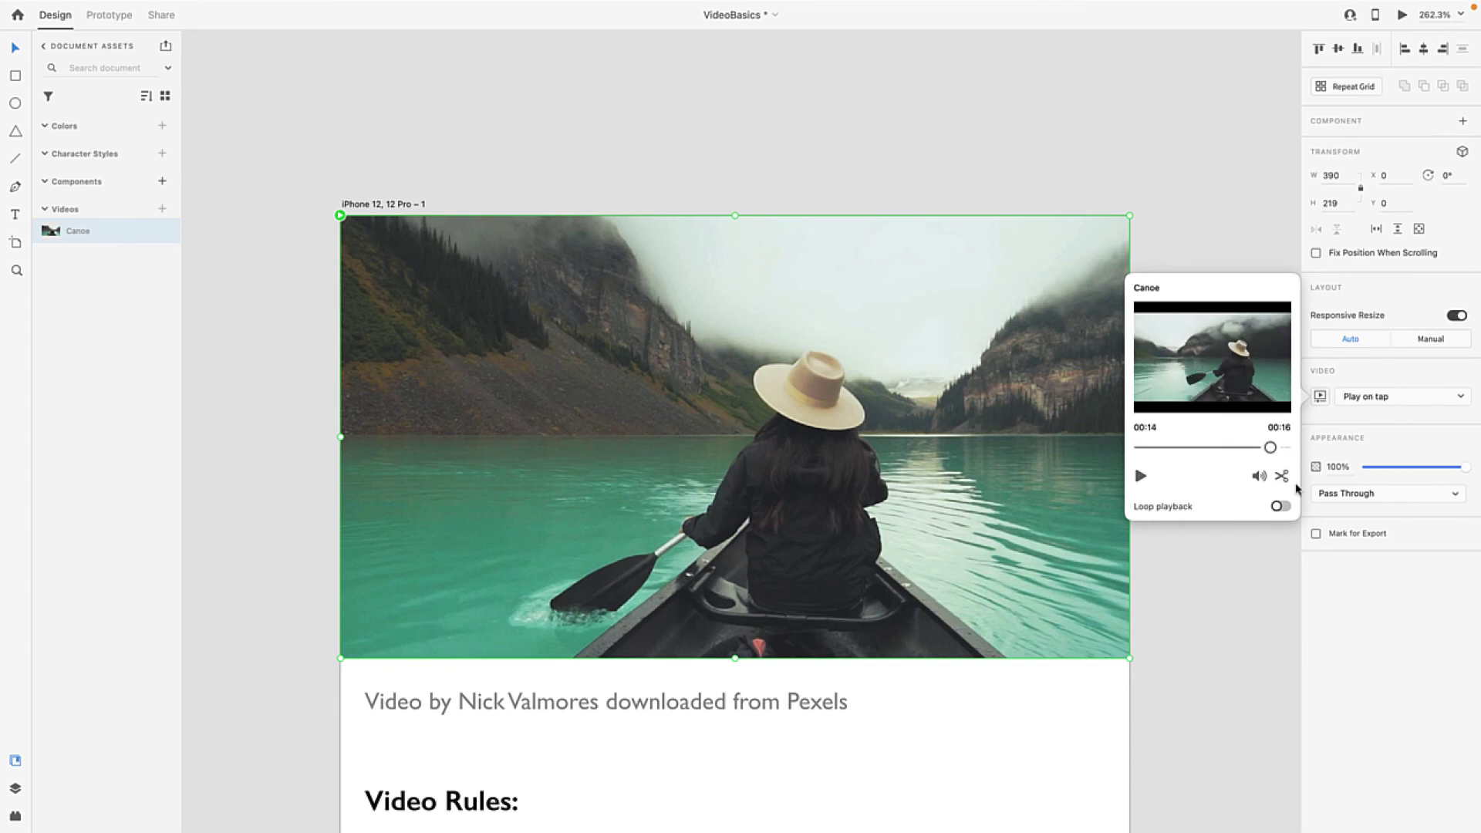
{"action": "left_click", "coordinate": [1281, 476]}
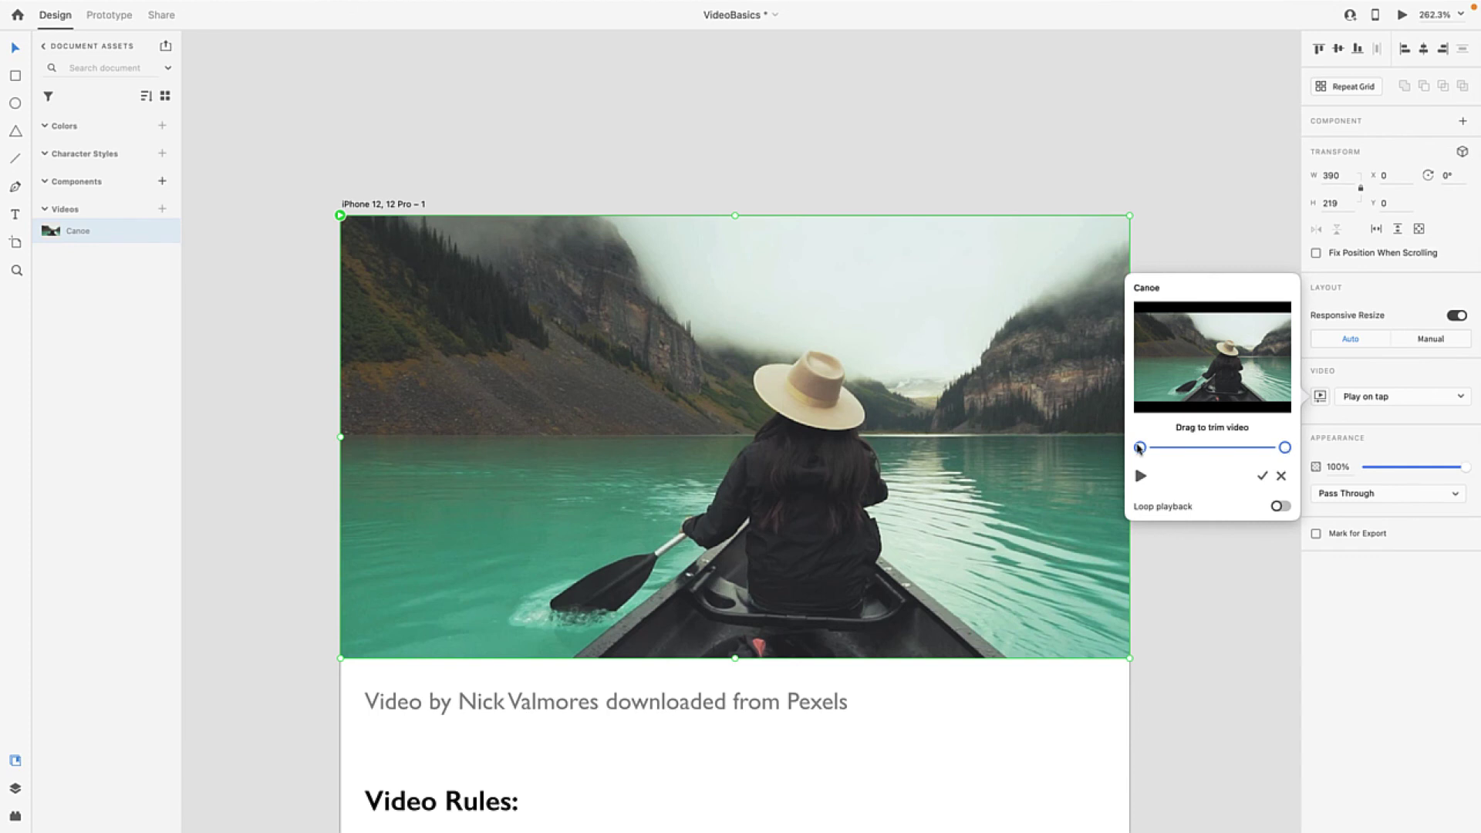
{"action": "left_click_drag", "start_coordinate": [1285, 449], "coordinate": [1273, 448]}
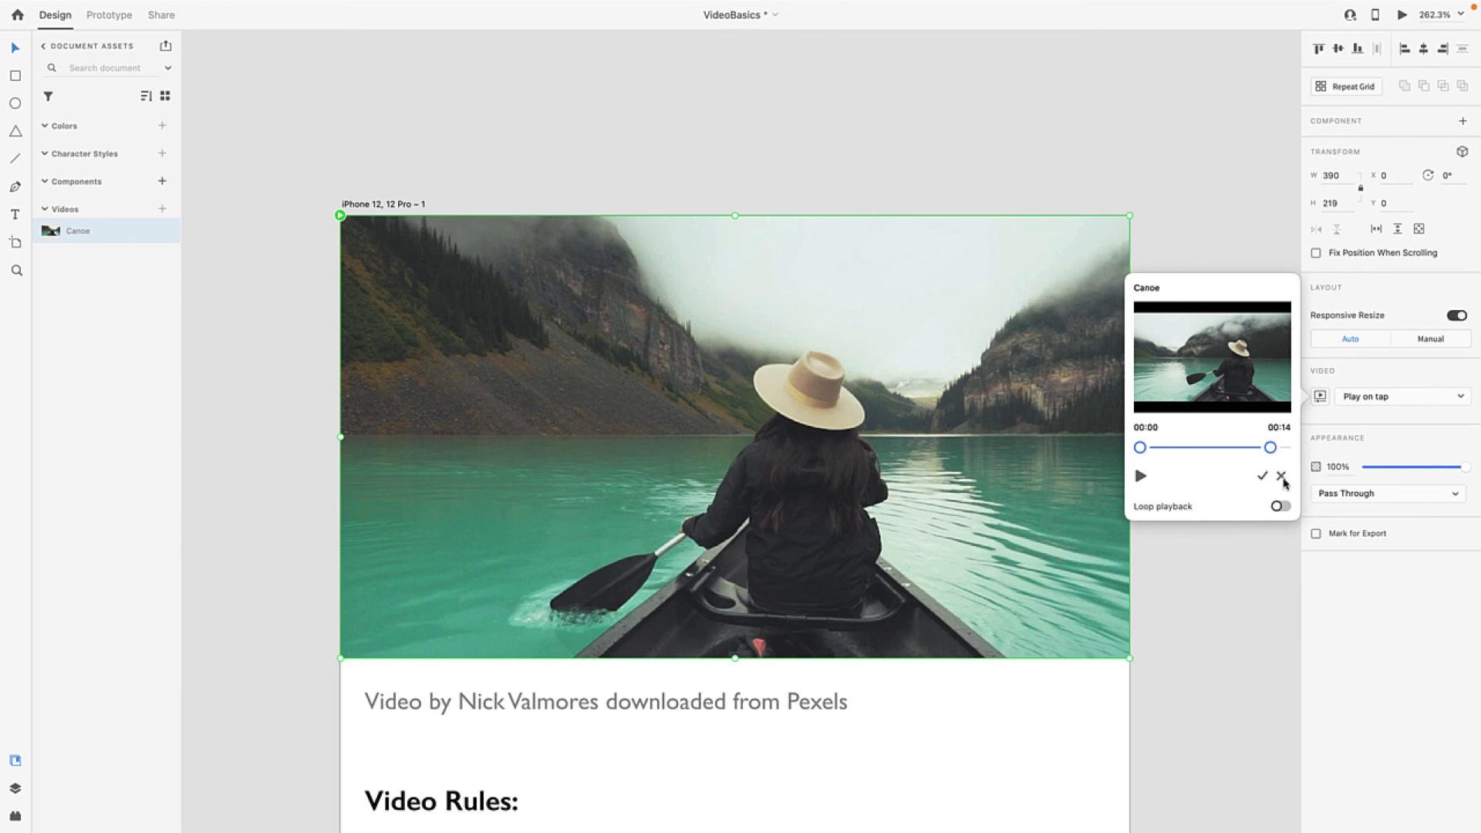
{"action": "left_click", "coordinate": [1263, 480]}
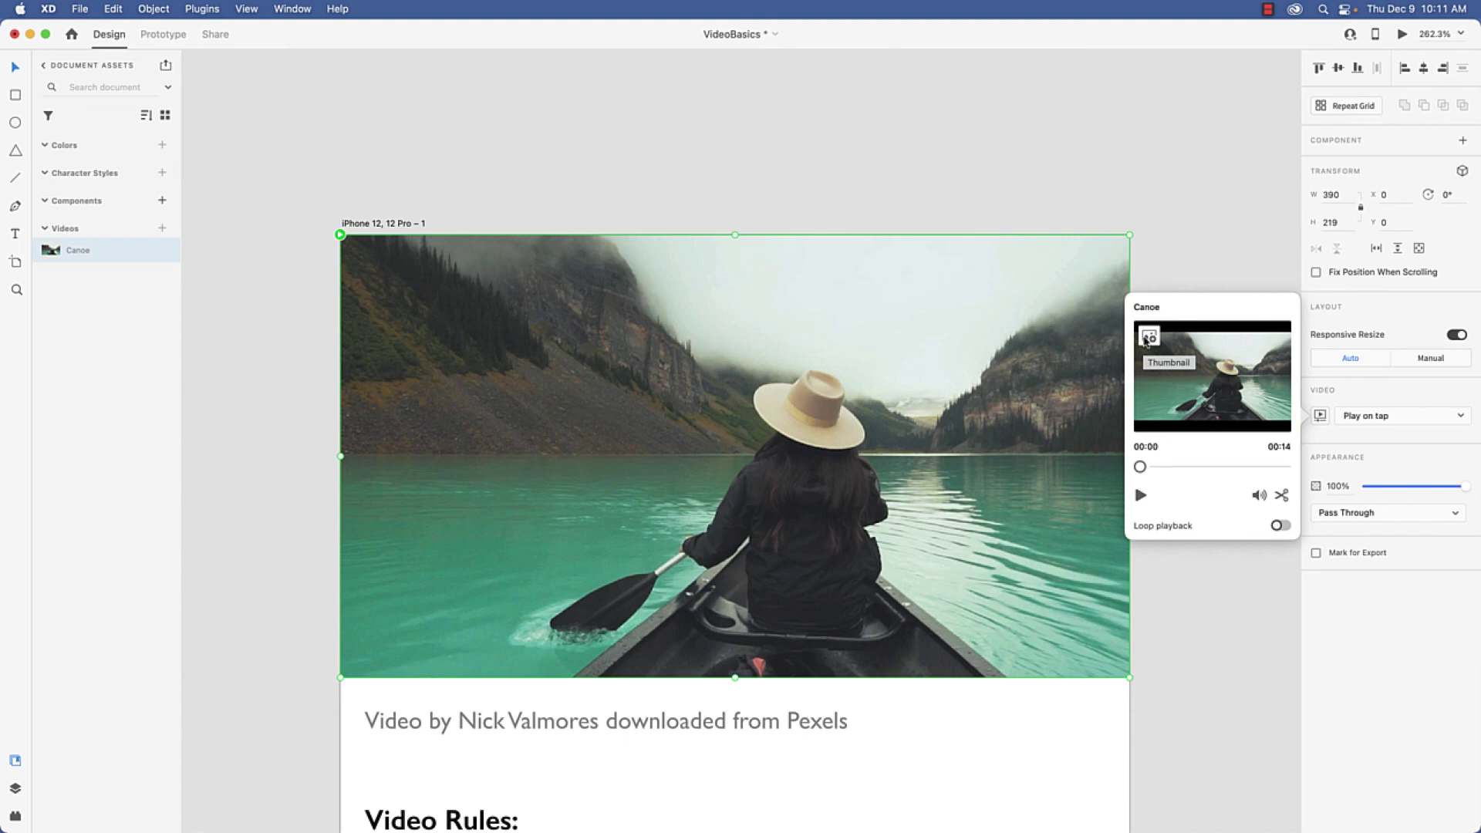
{"action": "left_click", "coordinate": [1147, 339]}
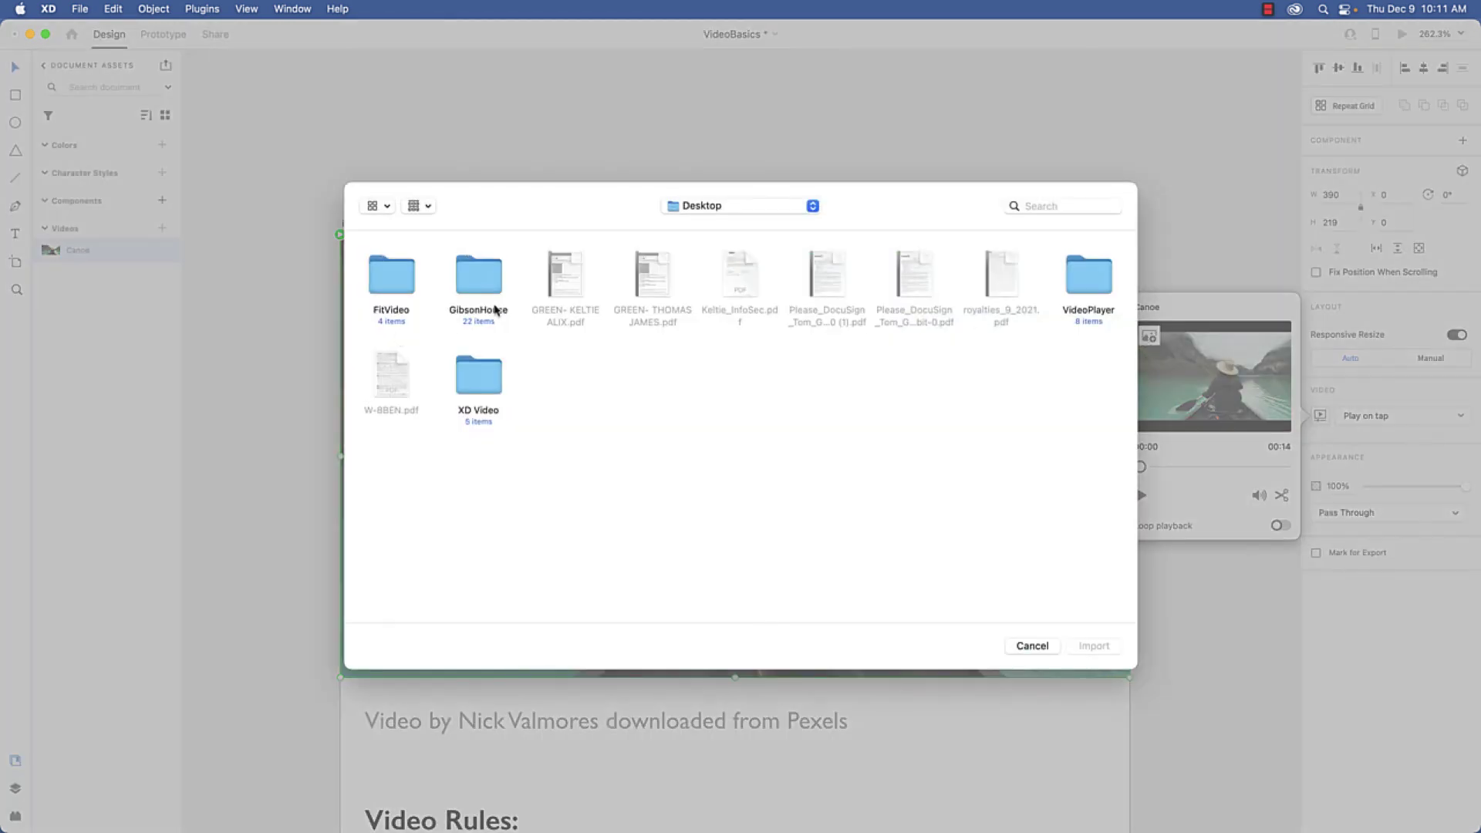
{"action": "double_click", "coordinate": [476, 376]}
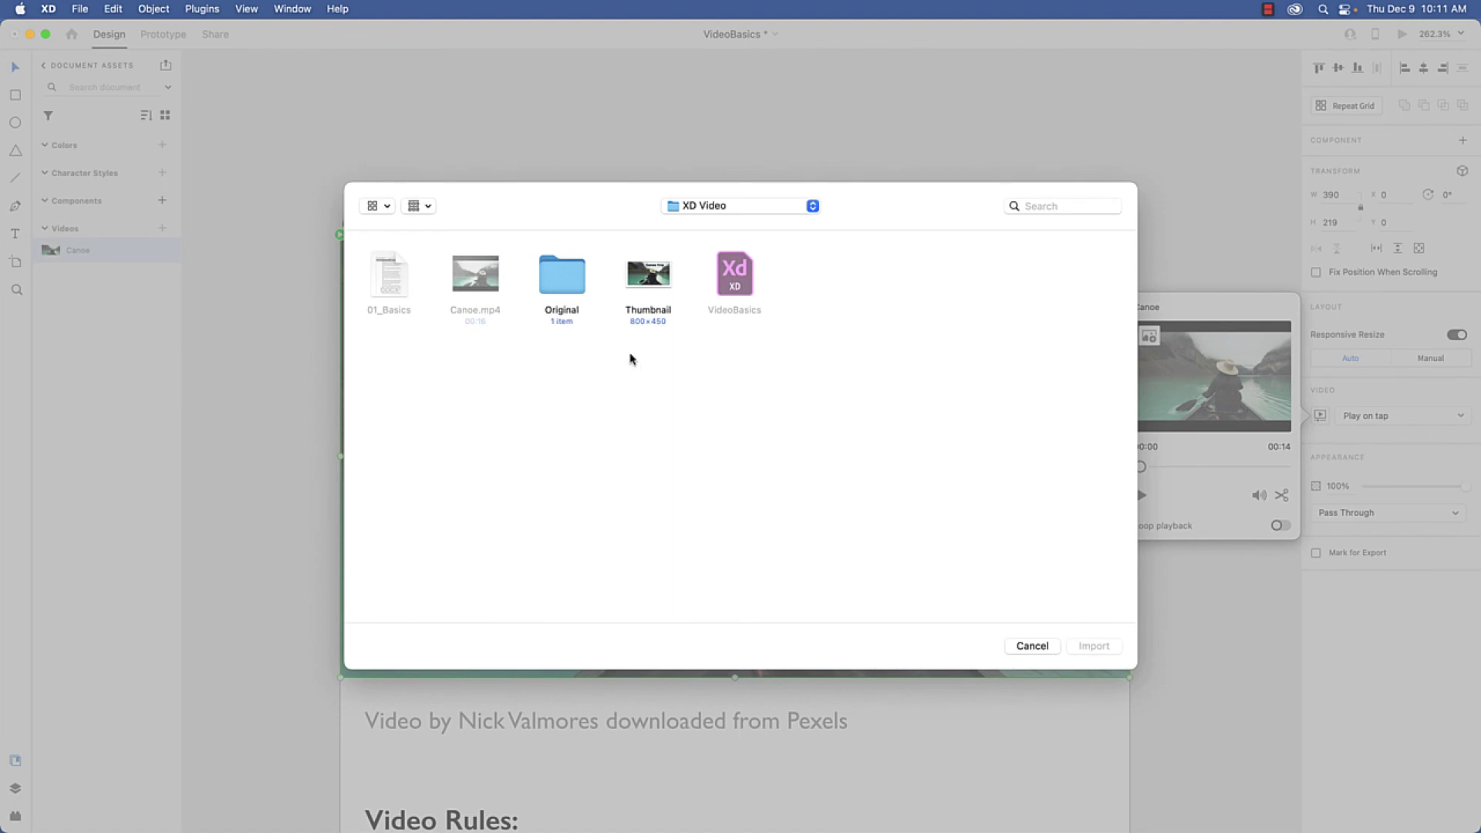
{"action": "left_click", "coordinate": [641, 282]}
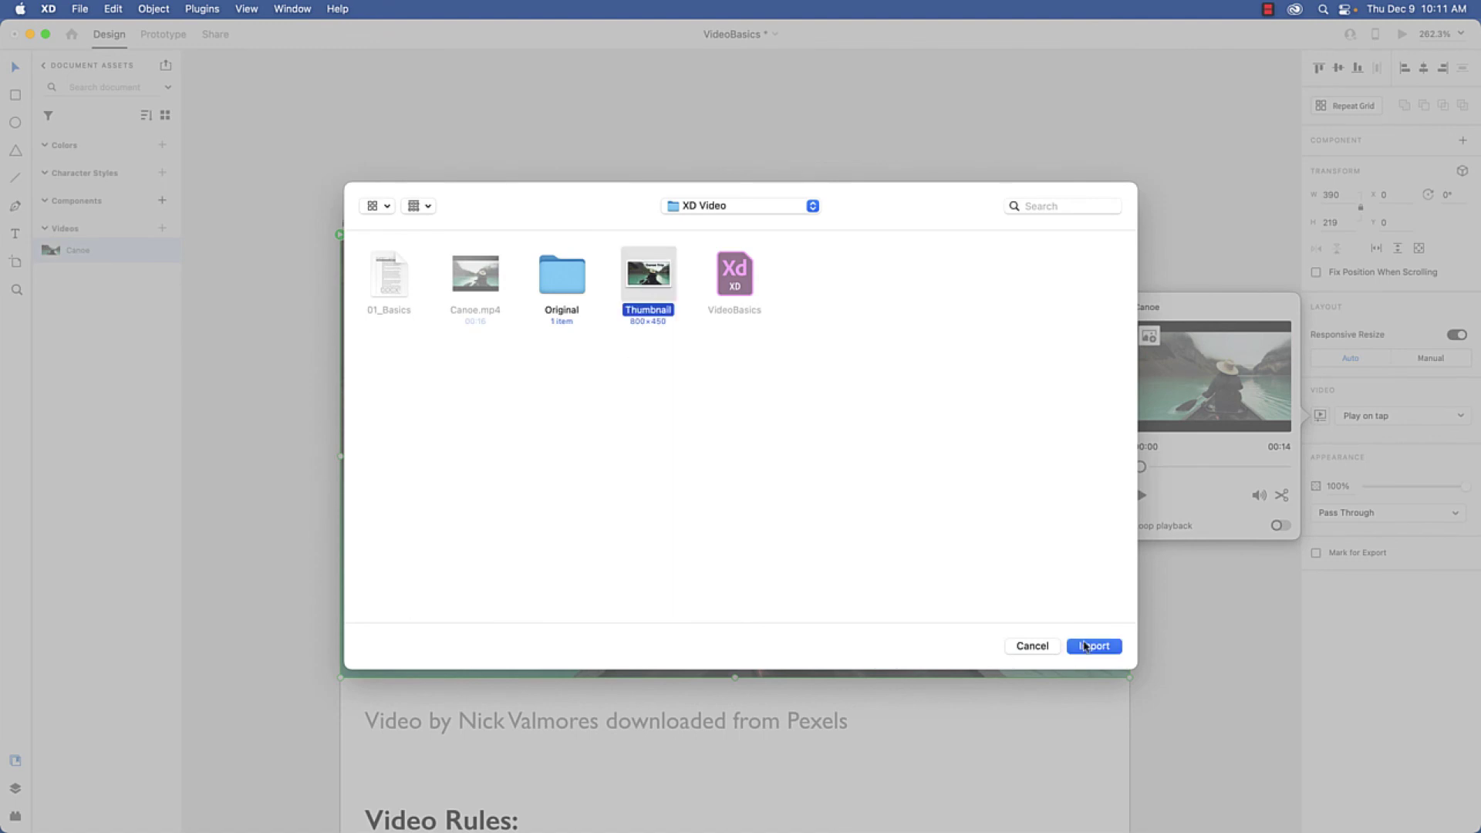
{"action": "left_click", "coordinate": [1084, 647]}
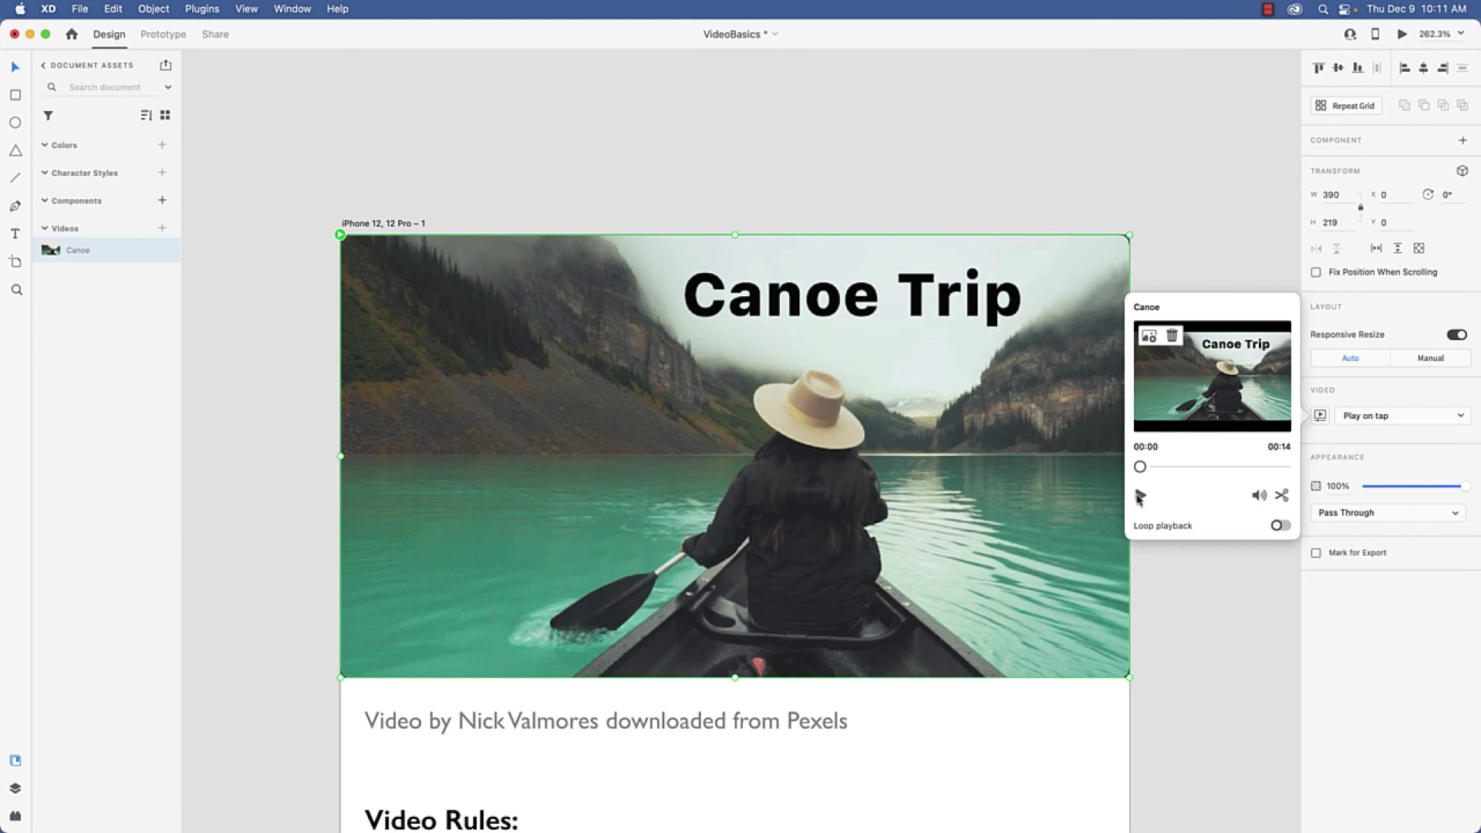
{"action": "left_click", "coordinate": [1139, 496]}
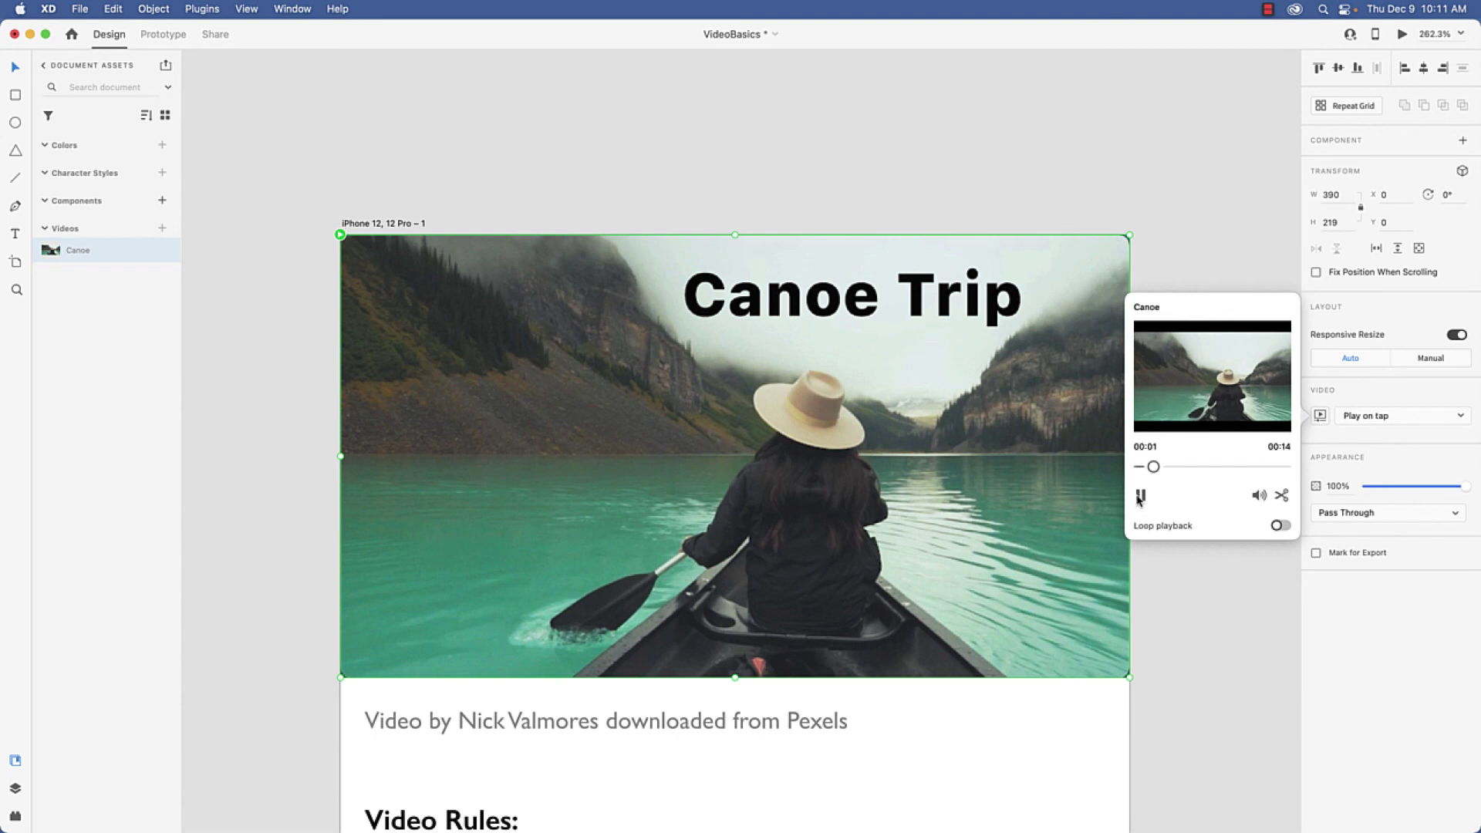
{"action": "left_click", "coordinate": [1139, 496]}
{"action": "left_click_drag", "start_coordinate": [1153, 466], "coordinate": [1074, 466]}
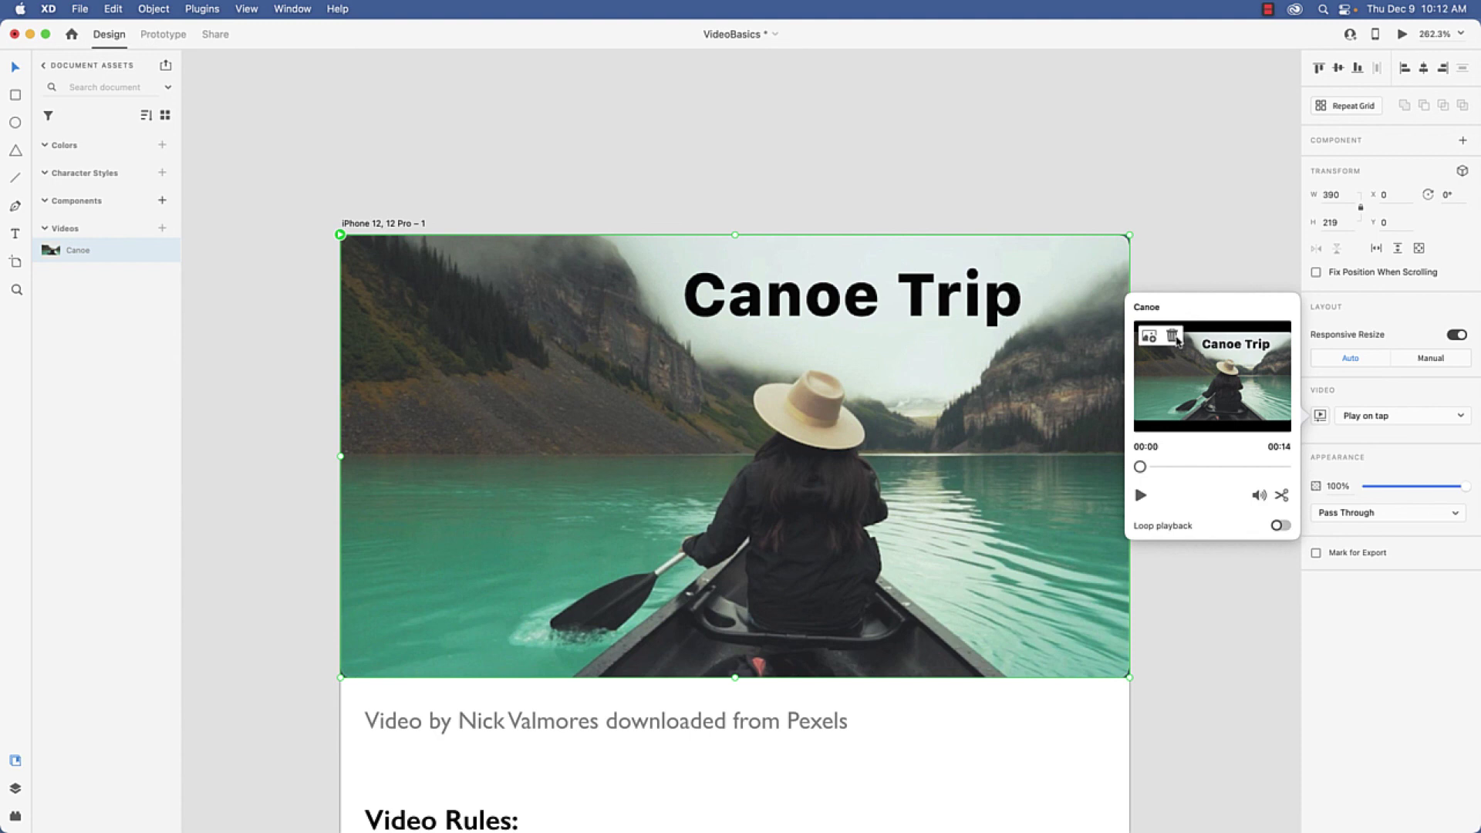
{"action": "left_click", "coordinate": [1174, 337]}
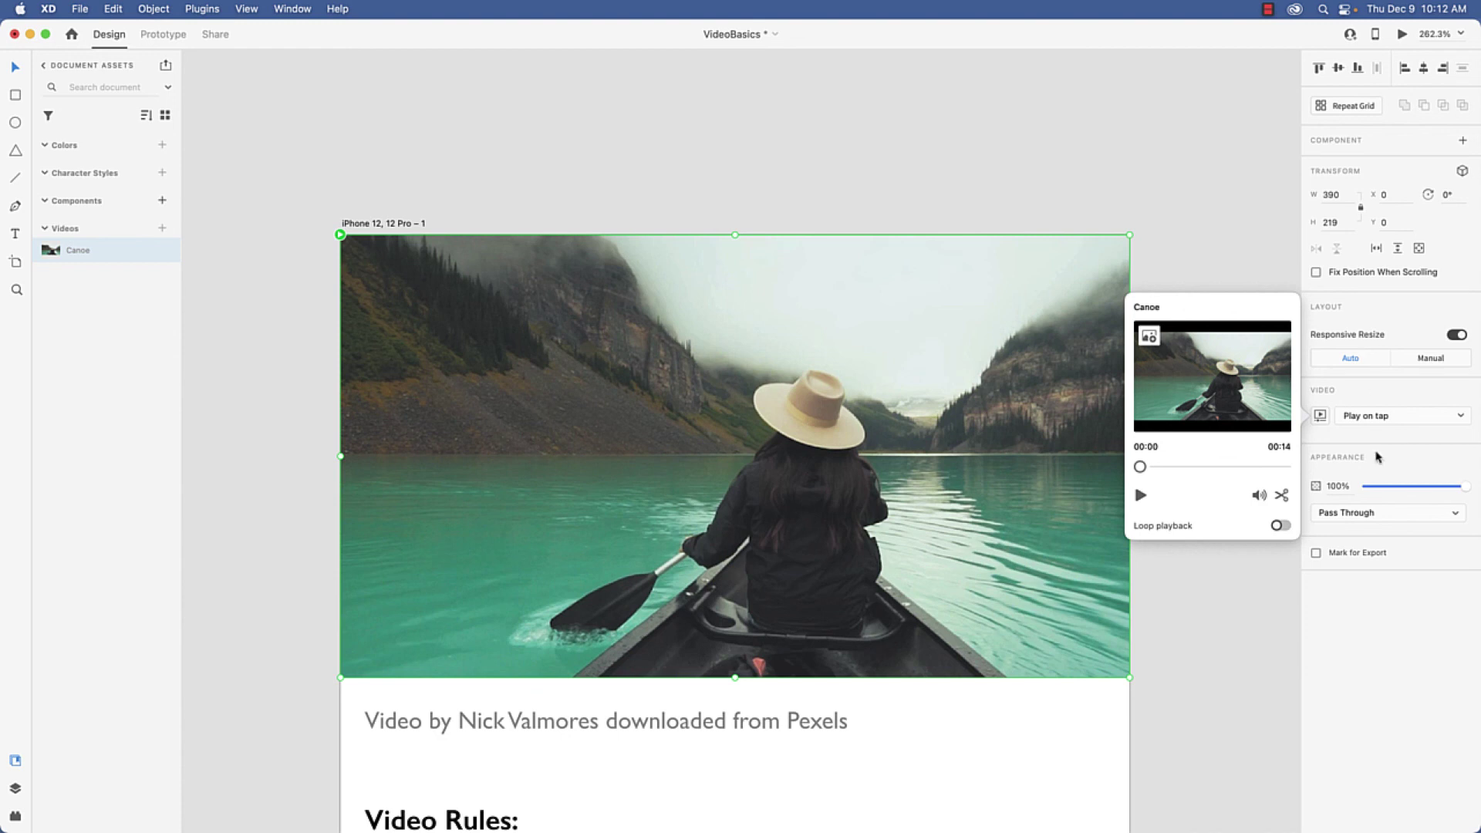
Step: Check the Tap-triggered Play/Pause Video Playback interaction, then return to the Design view
{"action": "left_click", "coordinate": [1379, 418]}
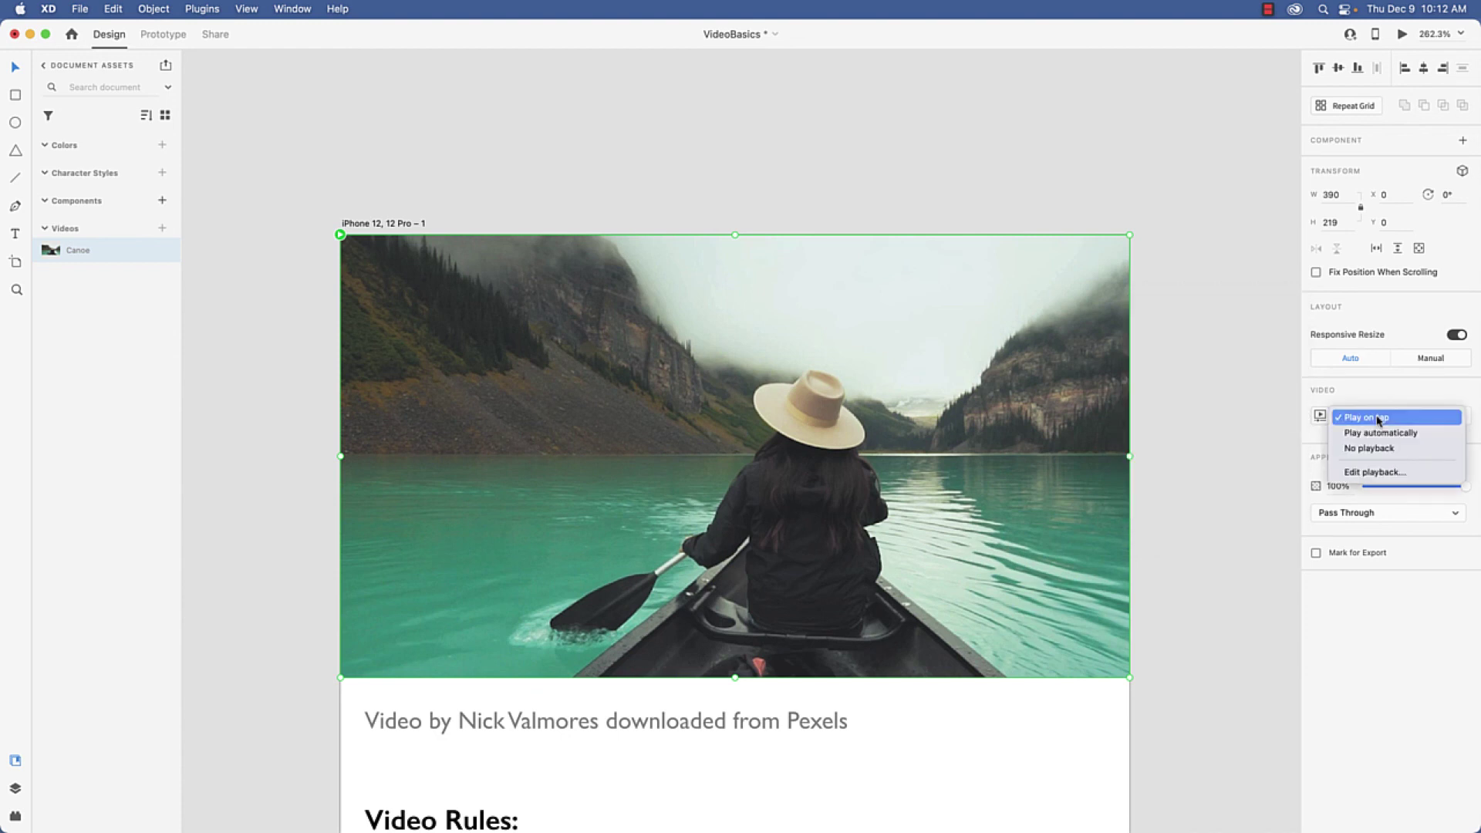
{"action": "left_click", "coordinate": [1377, 473]}
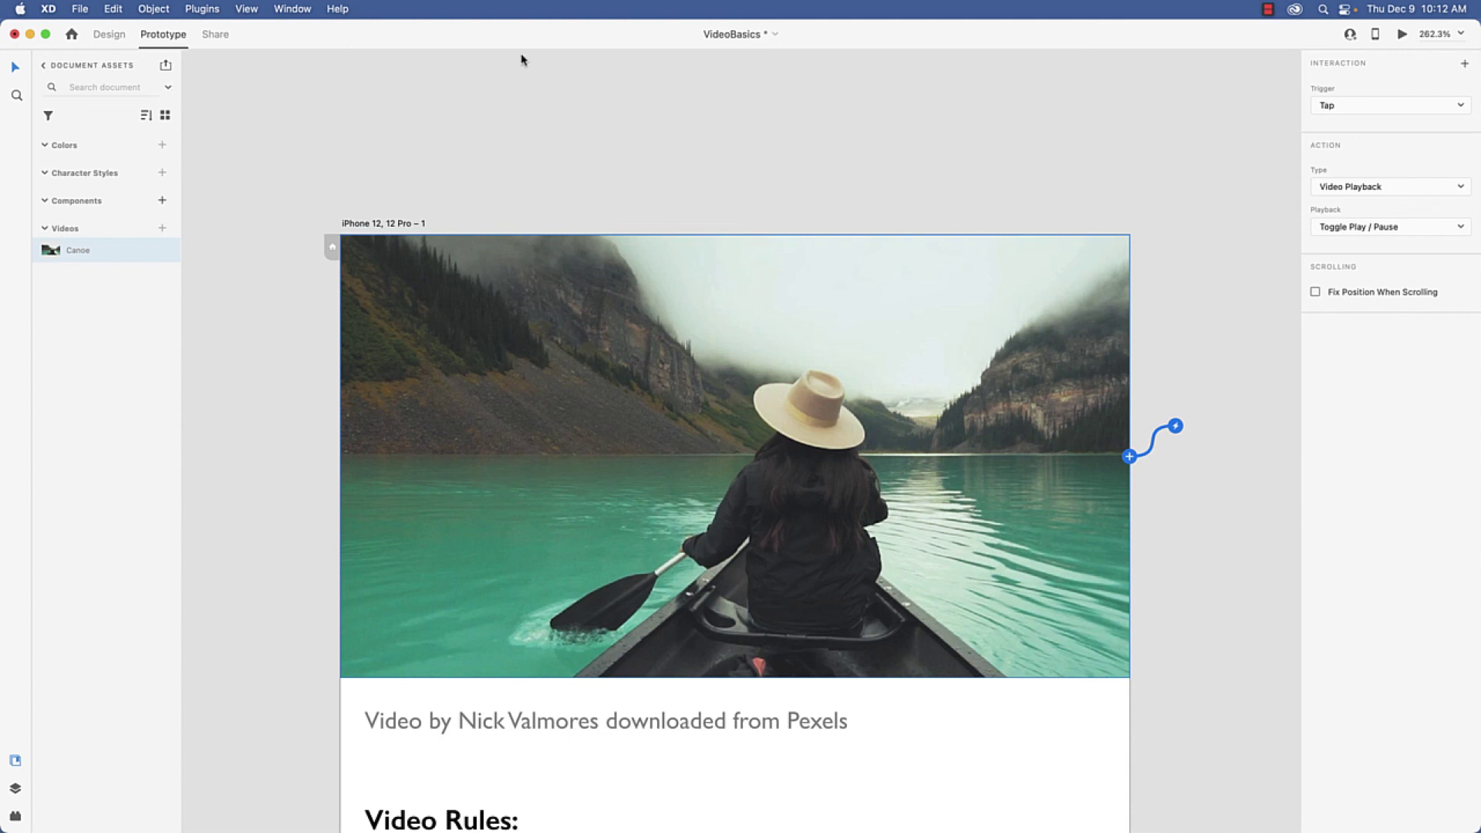
{"action": "left_click", "coordinate": [124, 39]}
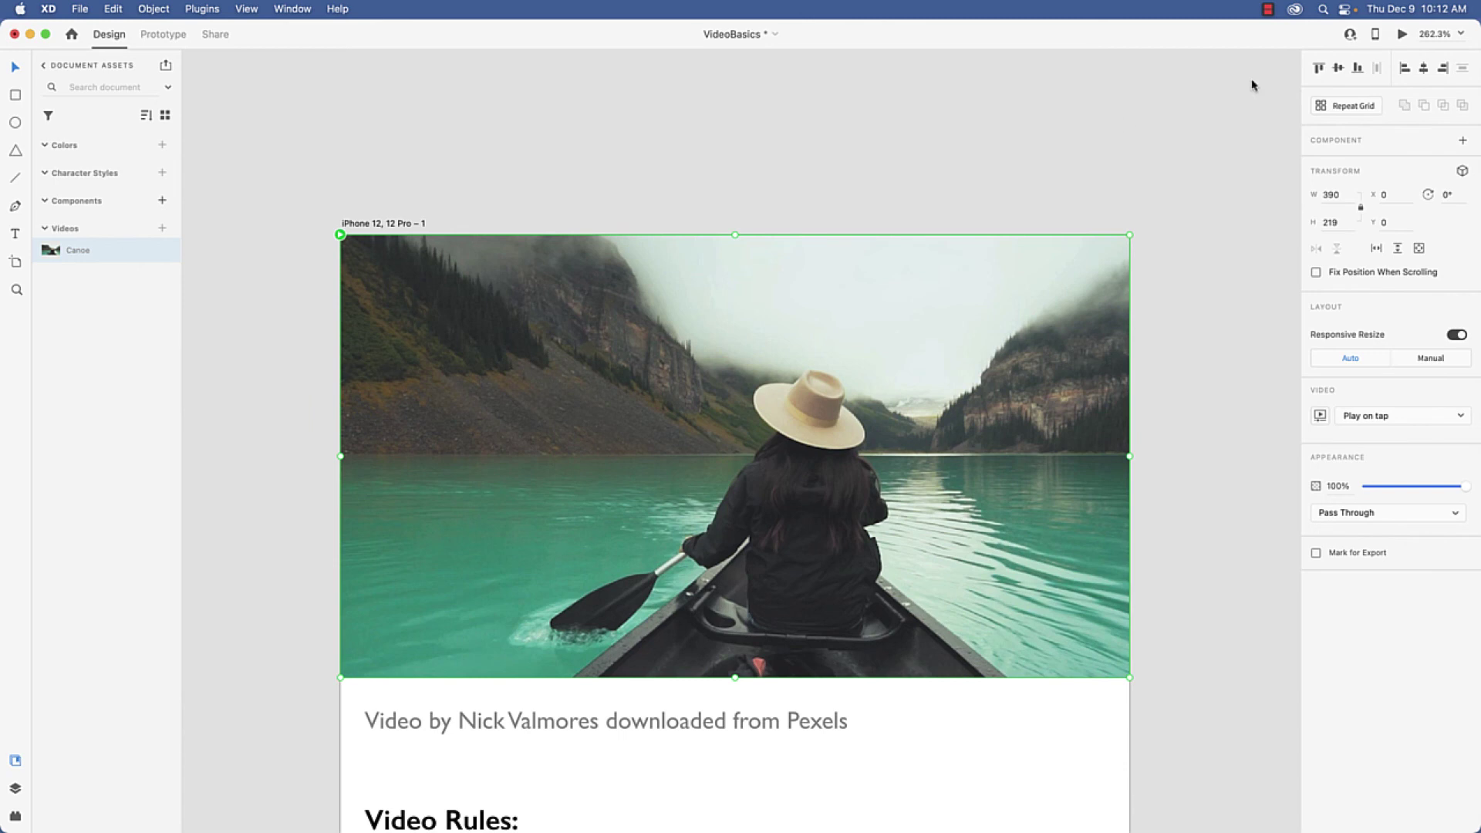
{"action": "left_click", "coordinate": [1401, 35]}
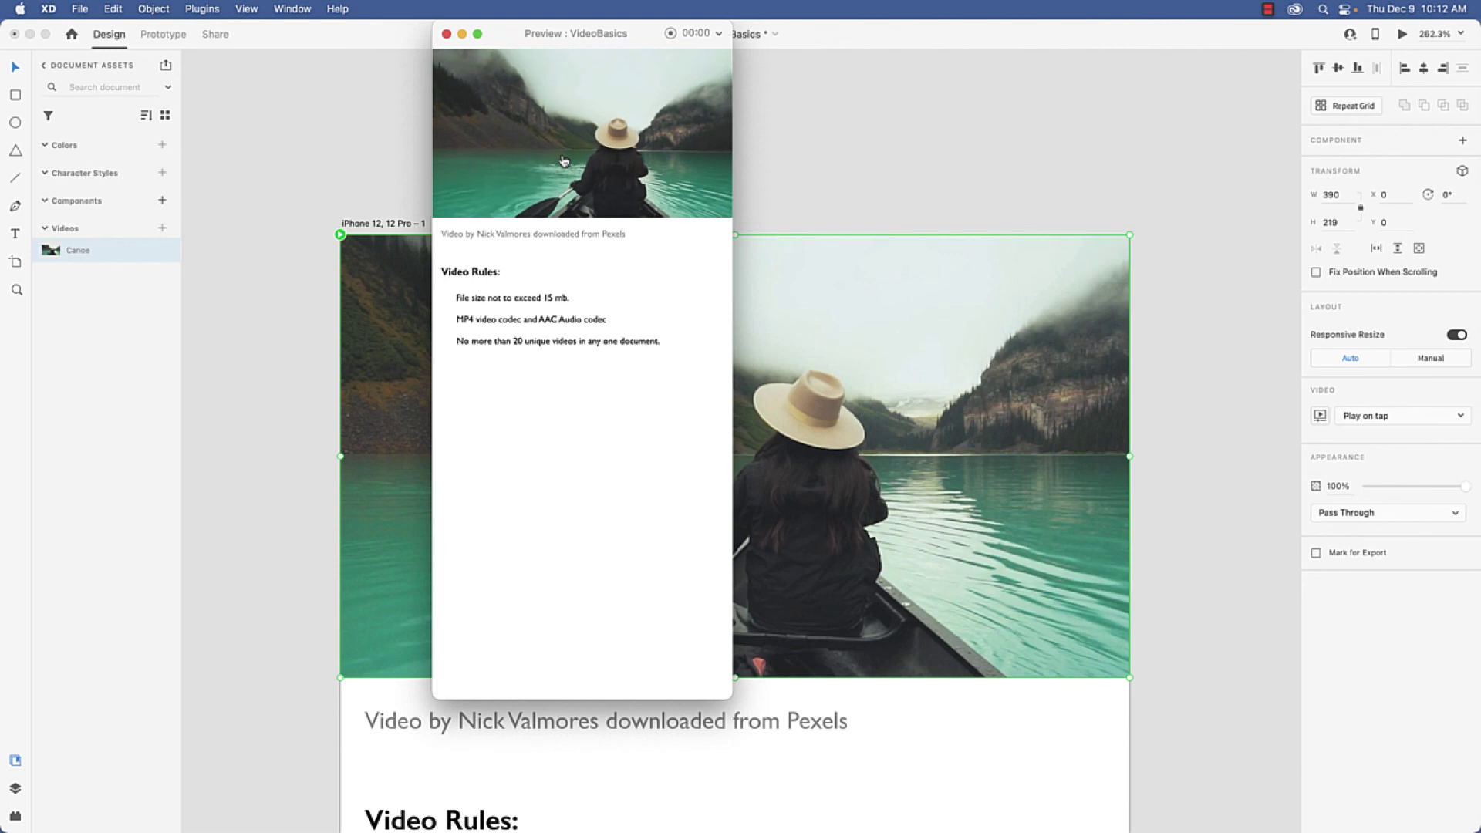
{"action": "left_click", "coordinate": [447, 34]}
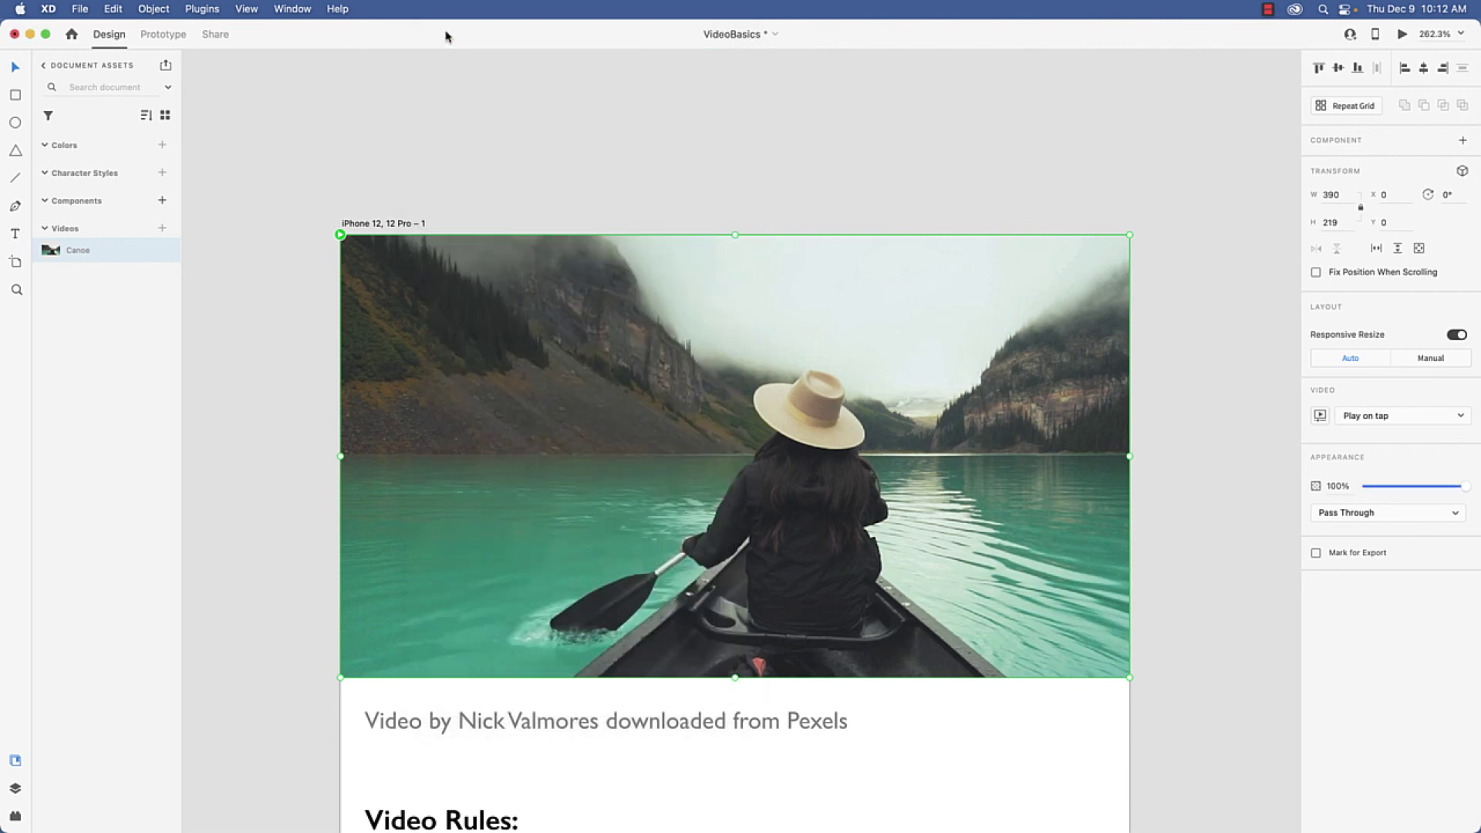